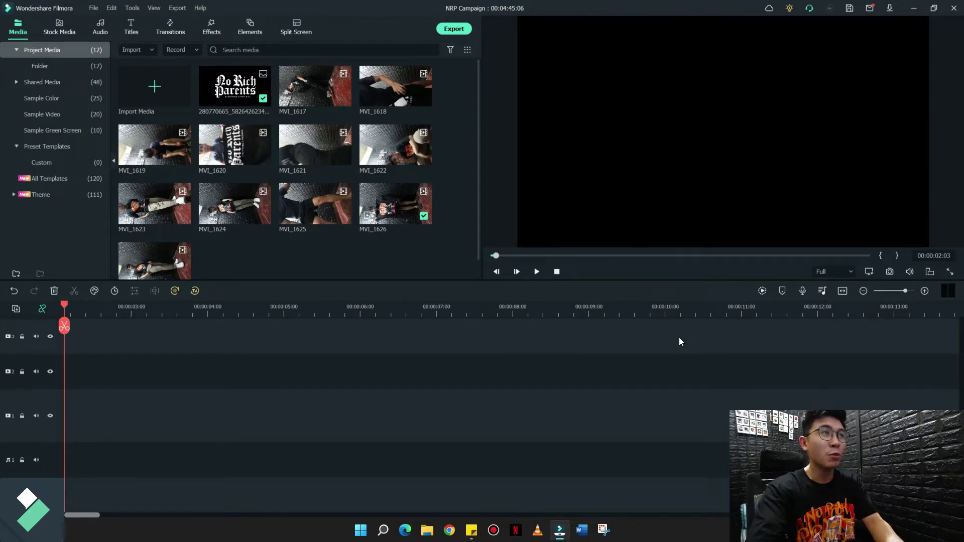
- Set the project's aspect ratio to 4:5 (Vertical) in the project settings
{"action": "left_click", "coordinate": [94, 7]}
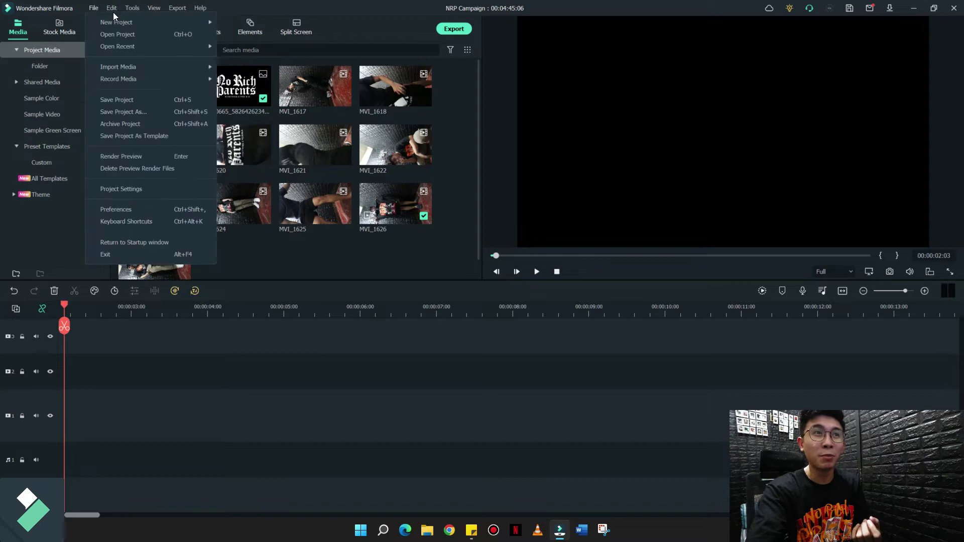
{"action": "left_click", "coordinate": [125, 189]}
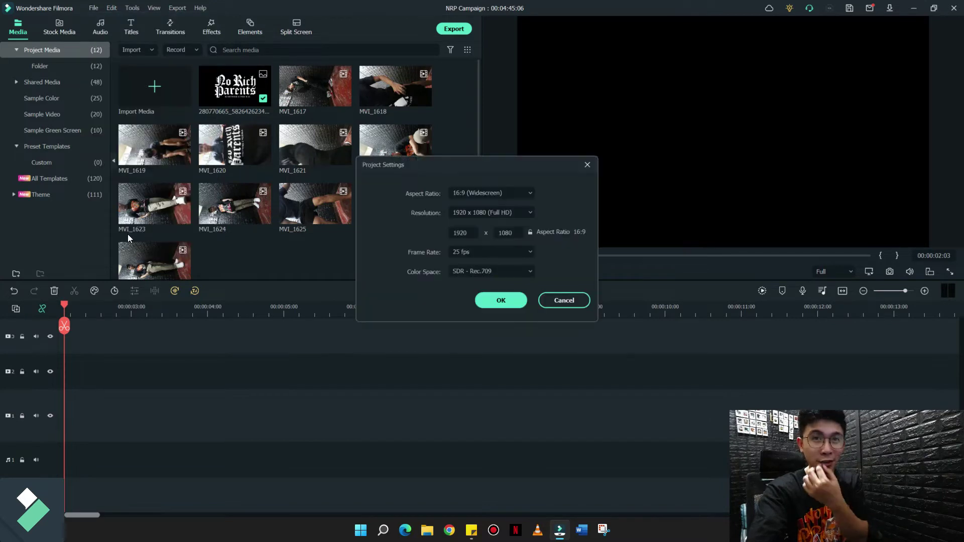
{"action": "left_click", "coordinate": [490, 193]}
{"action": "key", "text": "Down"}
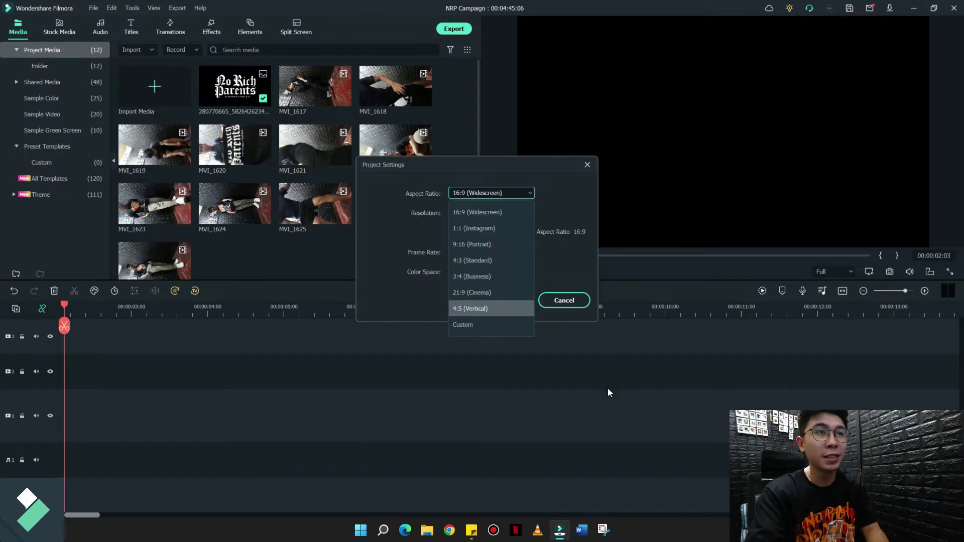
{"action": "key", "text": "Return"}
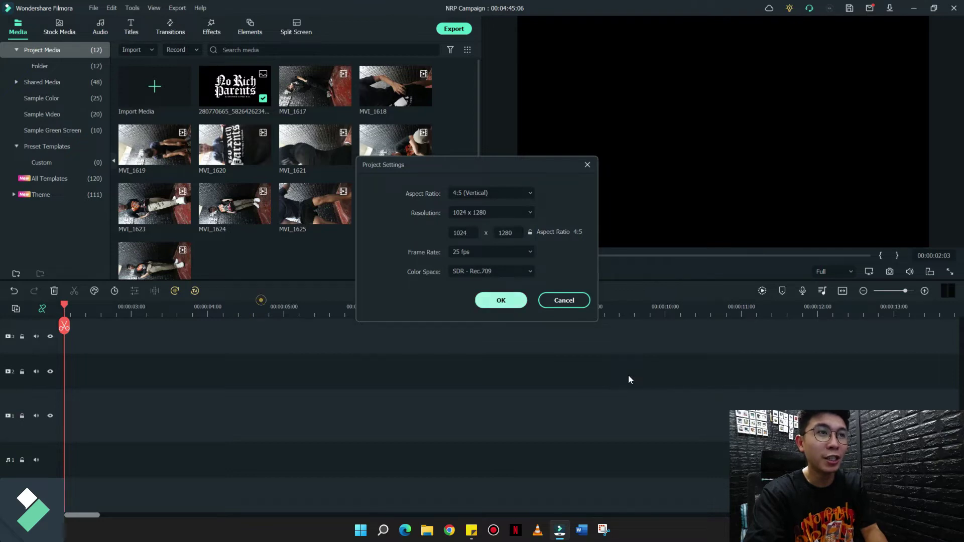
{"action": "key", "text": "Return"}
{"action": "left_click", "coordinate": [110, 261]}
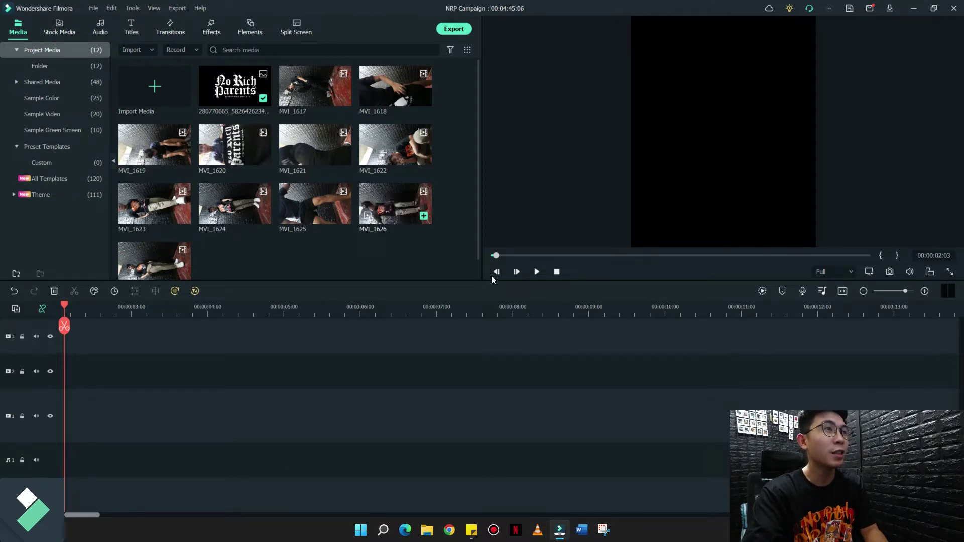
- Place the MVI_1626 clip on the first video track, keeping the project settings of 1024 x 1280 at 25 fps
{"action": "scroll", "coordinate": [508, 304], "scroll_direction": "down", "scroll_amount": 1}
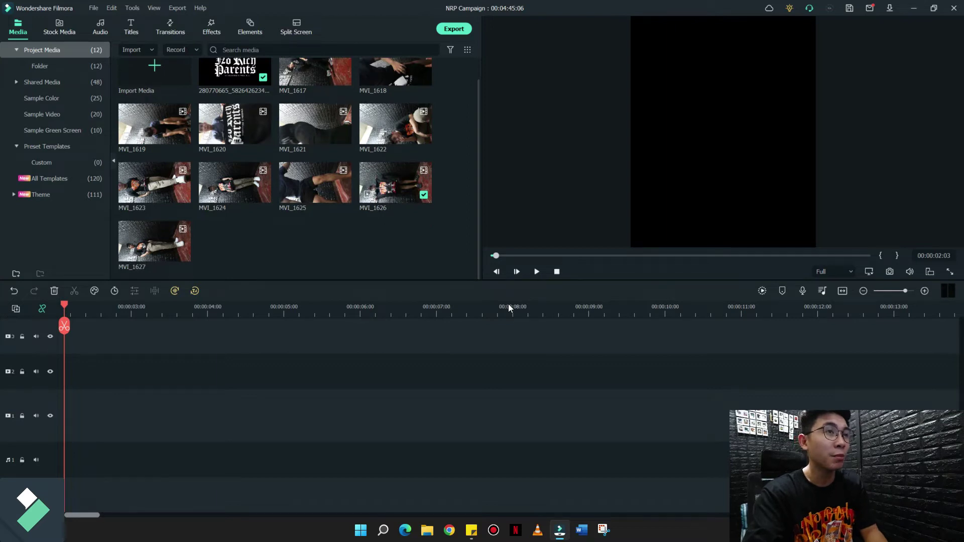
{"action": "left_click_drag", "start_coordinate": [395, 182], "coordinate": [205, 437]}
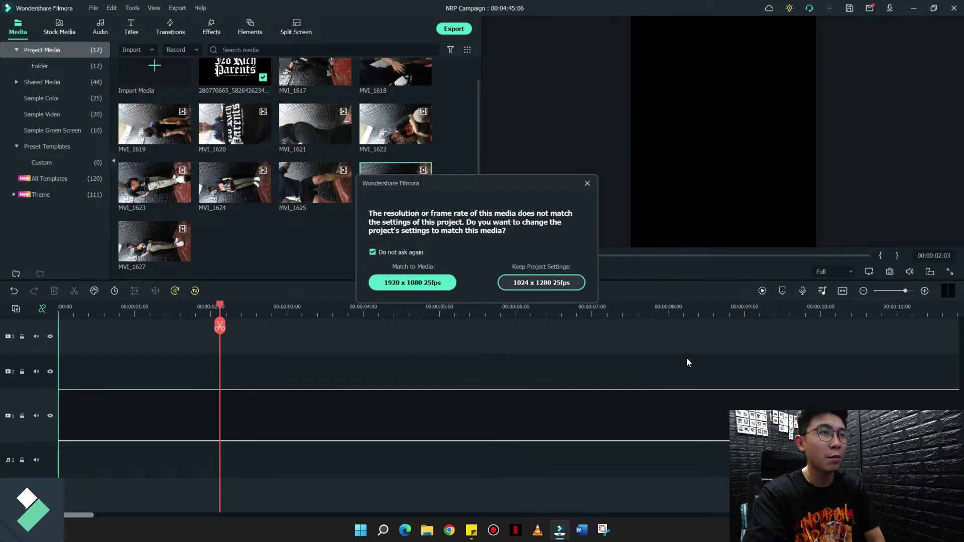
{"action": "left_click", "coordinate": [411, 282]}
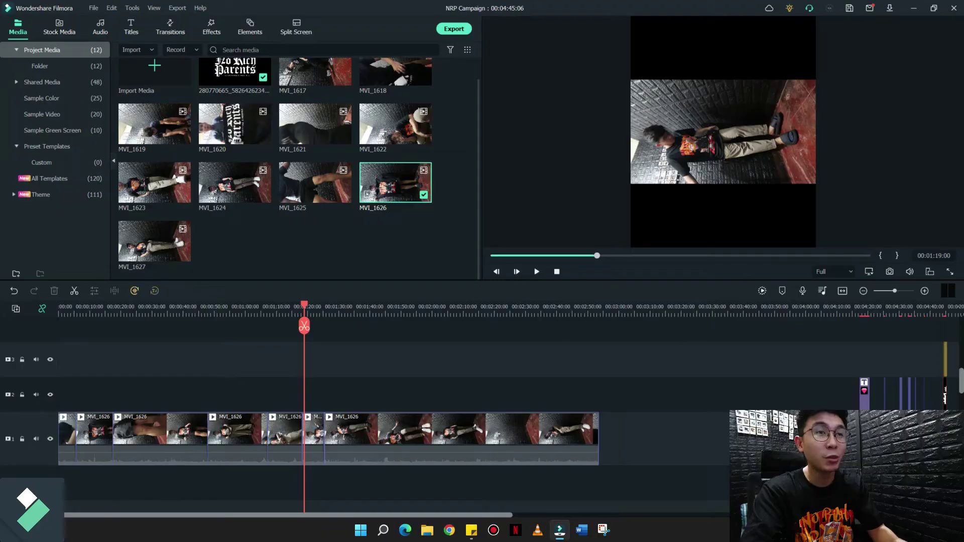
- Delete all the split MVI_1626 pieces after the first one on the first video track
{"action": "left_click_drag", "start_coordinate": [510, 378], "coordinate": [319, 447]}
{"action": "left_click_drag", "start_coordinate": [578, 480], "coordinate": [600, 366]}
{"action": "left_click", "coordinate": [139, 366]}
{"action": "left_click_drag", "start_coordinate": [100, 493], "coordinate": [542, 442]}
{"action": "key", "text": "Delete"}
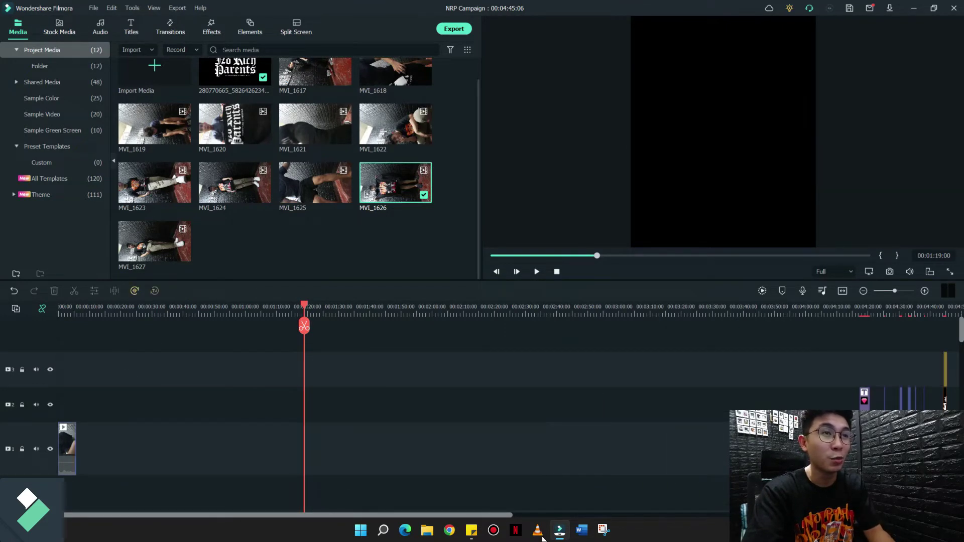
- Extend the remaining MVI_1626 piece to the clip's full length and rotate it 90 degrees clockwise
{"action": "left_click", "coordinate": [85, 513]}
{"action": "left_click_drag", "start_coordinate": [152, 480], "coordinate": [72, 433]}
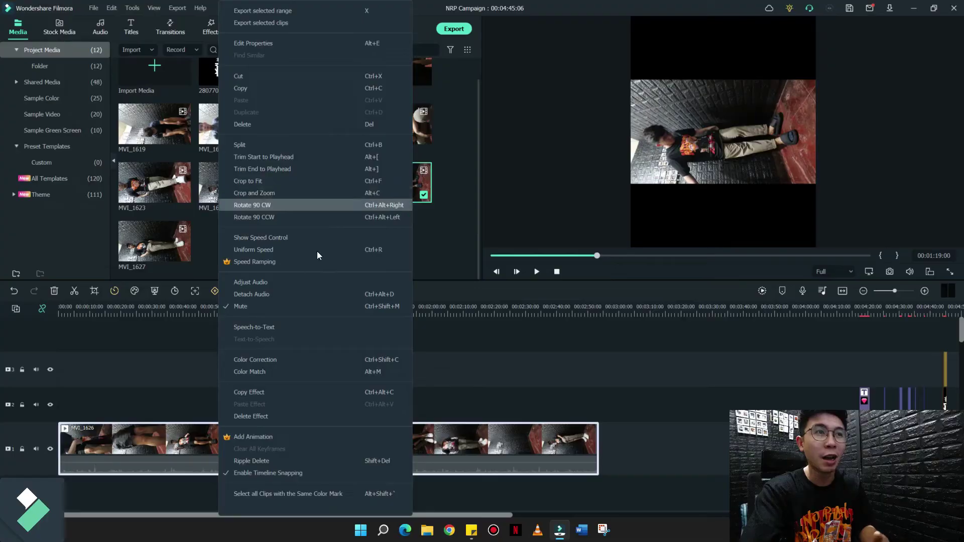
{"action": "left_click", "coordinate": [318, 251]}
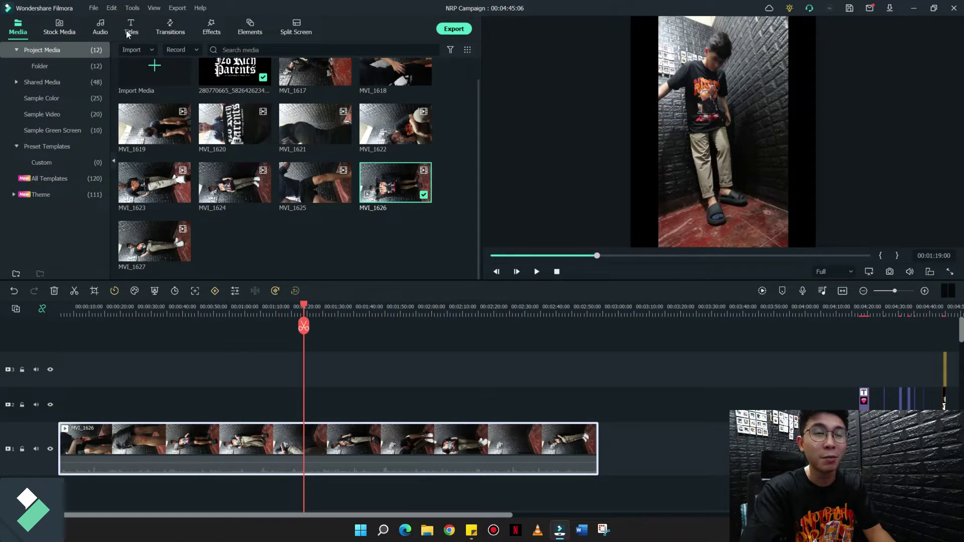
- Reopen the project settings and check the aspect ratio options
{"action": "left_click", "coordinate": [94, 8]}
{"action": "left_click", "coordinate": [137, 189]}
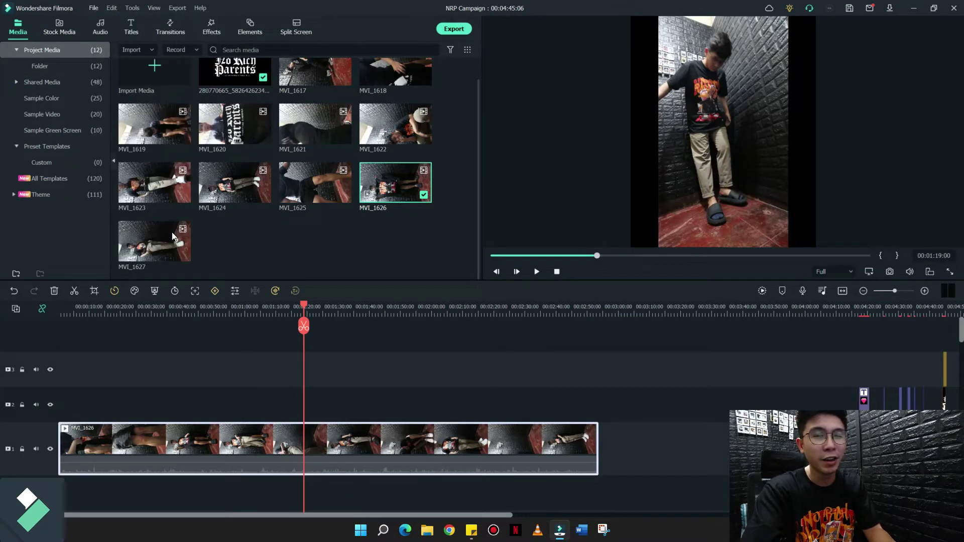
{"action": "left_click", "coordinate": [515, 192]}
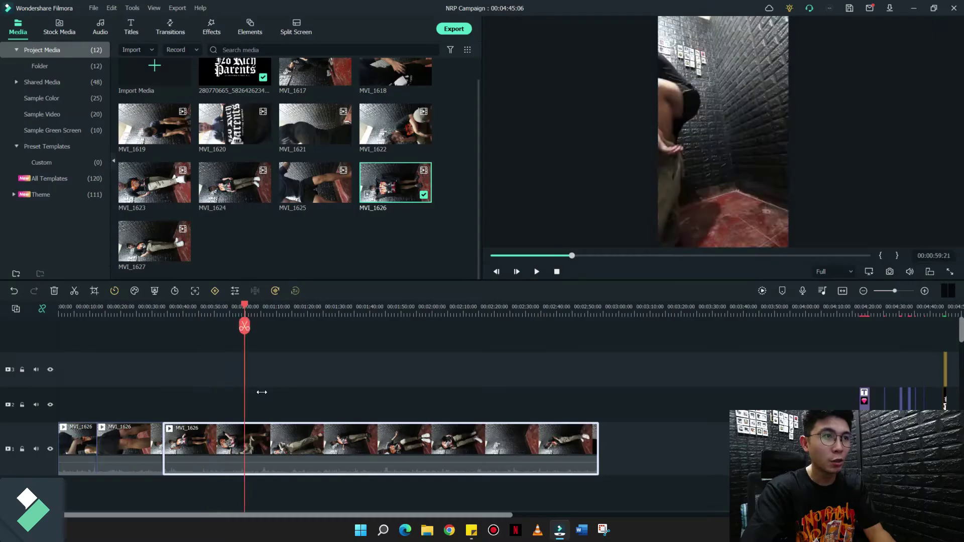
- Play through MVI_1626 to locate the unwanted footage, split the clip there and delete the unwanted section
{"action": "left_click_drag", "start_coordinate": [261, 392], "coordinate": [215, 393]}
{"action": "key", "text": "space"}
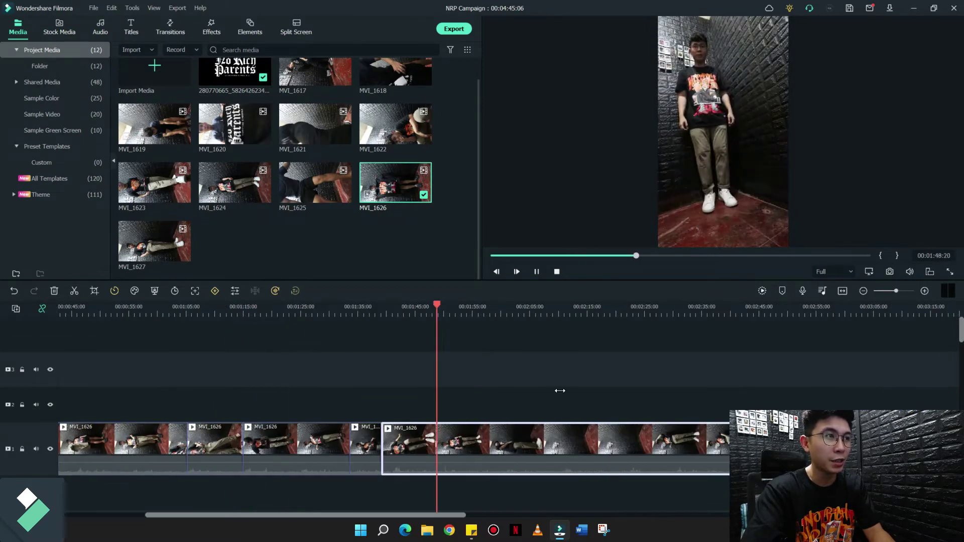
{"action": "key", "text": "space"}
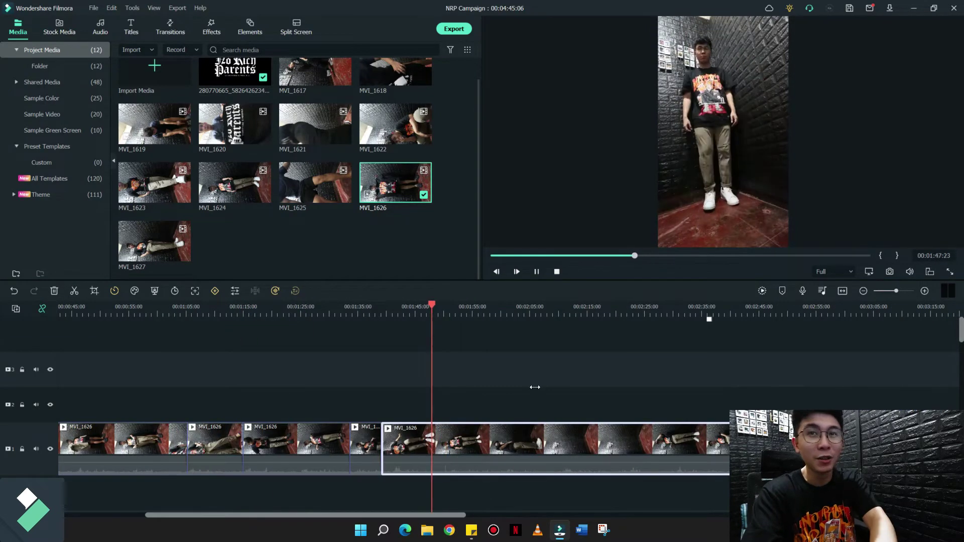
{"action": "key", "text": "space"}
{"action": "left_click", "coordinate": [74, 291]}
{"action": "key", "text": "Delete"}
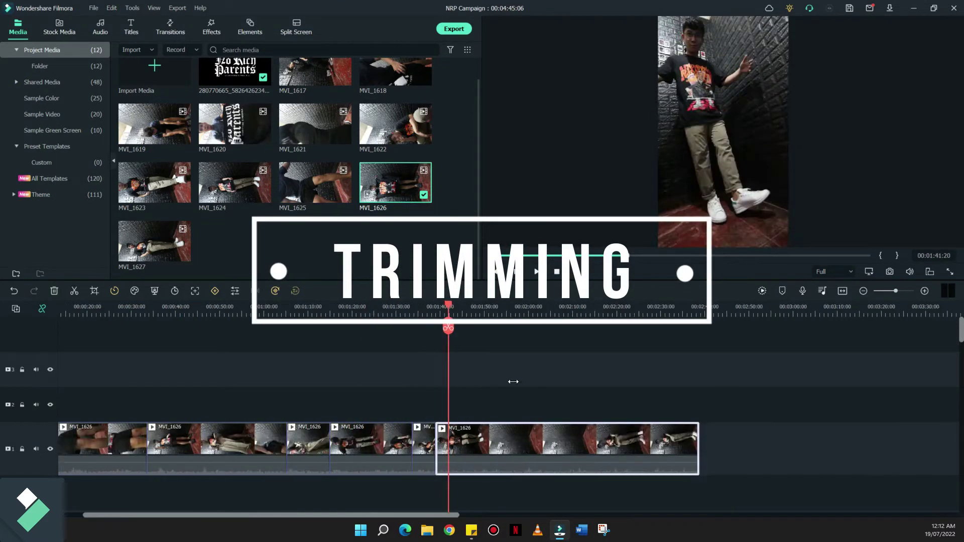
- Split the MVI_1626 footage at 00:01:14:24 and at 00:01:33:15
{"action": "key", "text": "space"}
{"action": "left_click_drag", "start_coordinate": [698, 446], "coordinate": [564, 446]}
{"action": "left_click", "coordinate": [705, 507]}
{"action": "scroll", "coordinate": [741, 388], "scroll_direction": "up", "scroll_amount": 3}
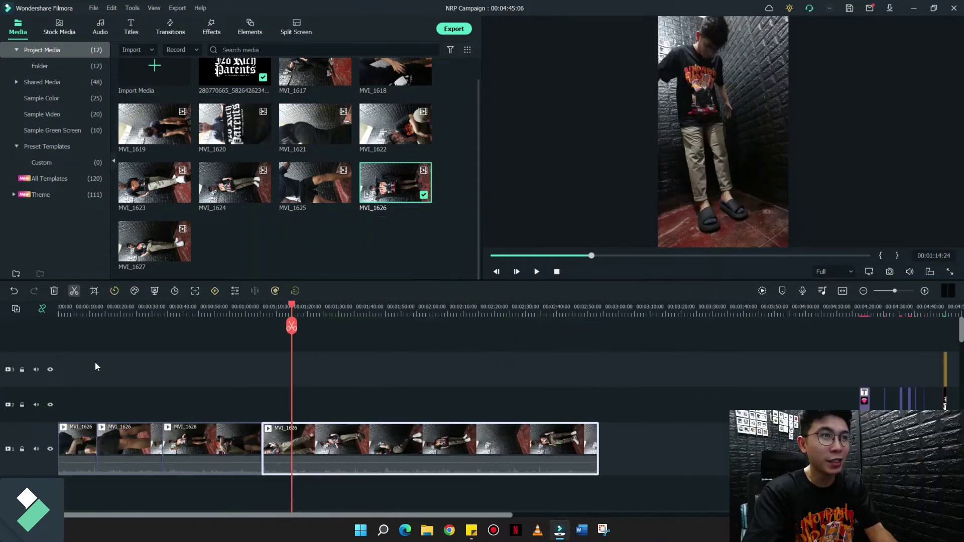
{"action": "left_click", "coordinate": [291, 326]}
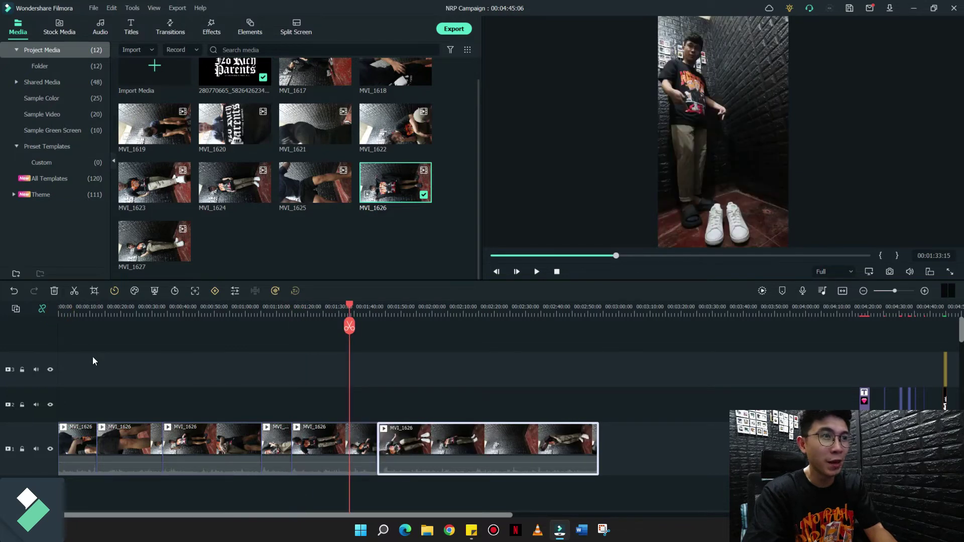
{"action": "left_click", "coordinate": [74, 291]}
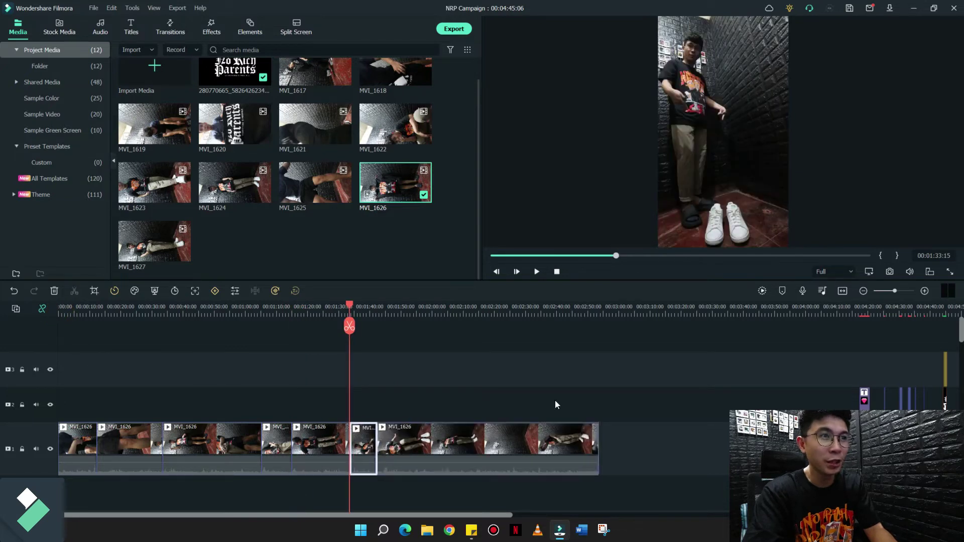
- Cut the MVI_1626 piece at 00:01:39:02, delete the short section after the cut and close the gap with the following clip
{"action": "scroll", "coordinate": [578, 384], "scroll_direction": "up", "scroll_amount": 2}
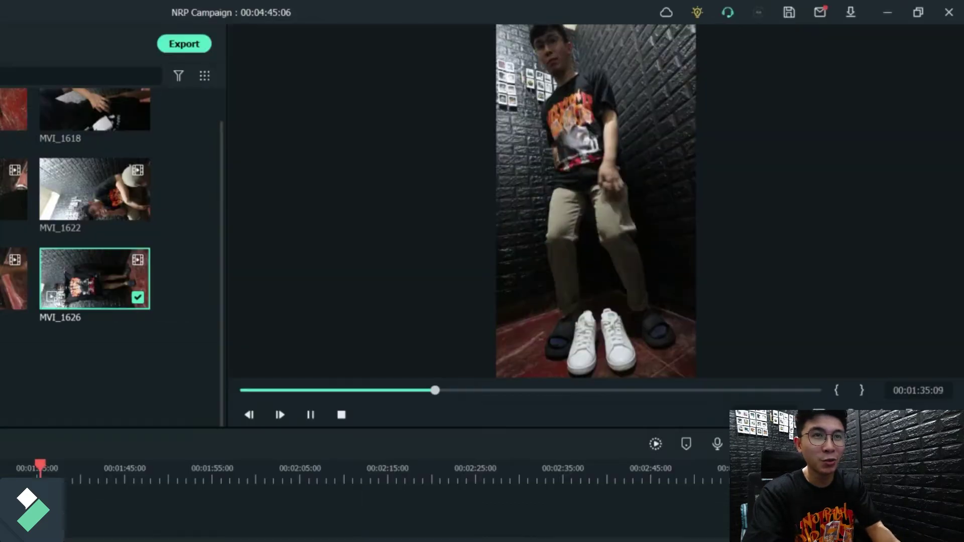
{"action": "key", "text": "space"}
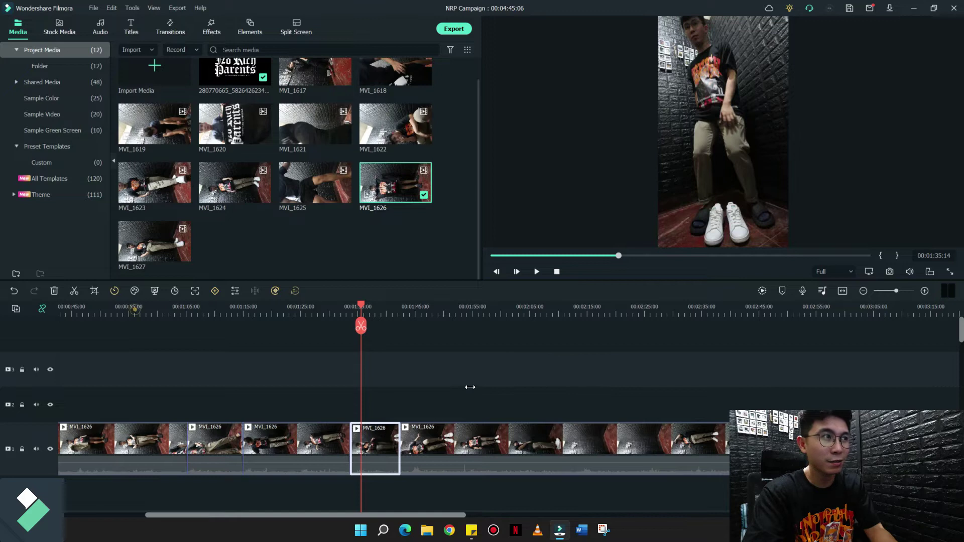
{"action": "key", "text": "space"}
{"action": "key", "text": "space"}
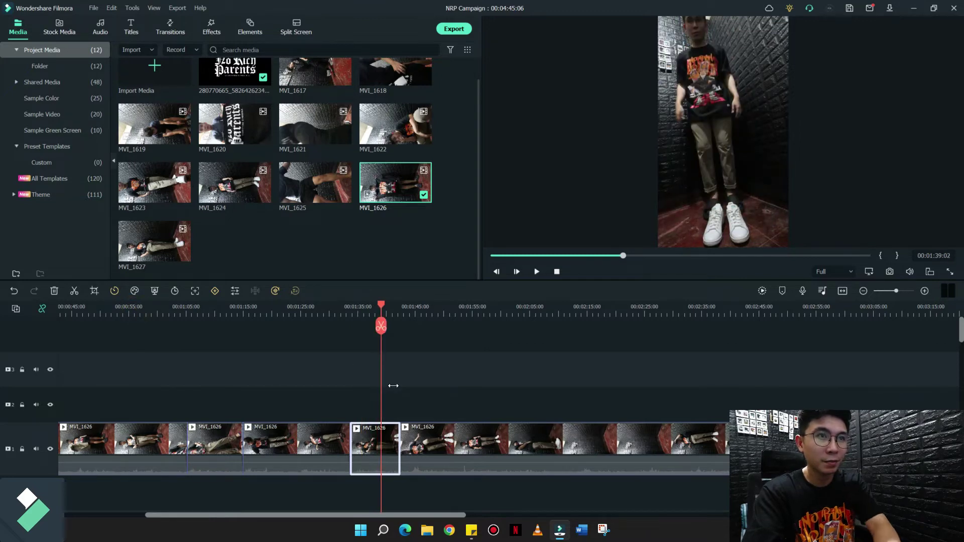
{"action": "key", "text": "ctrl+b"}
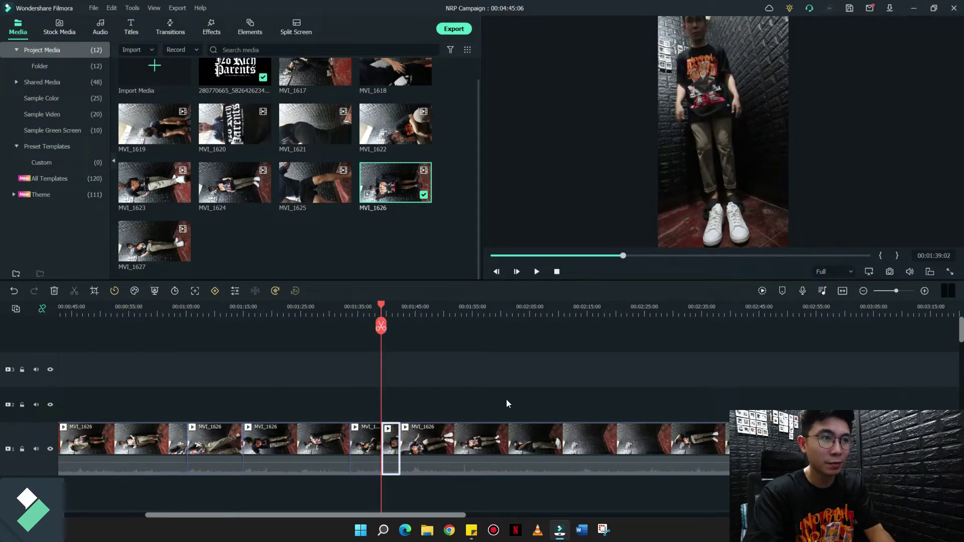
{"action": "key", "text": "Delete"}
{"action": "left_click_drag", "start_coordinate": [506, 442], "coordinate": [487, 431]}
- Cut the last MVI_1626 clip at 00:01:50:10, delete the part before the cut and close the gap
{"action": "key", "text": "space"}
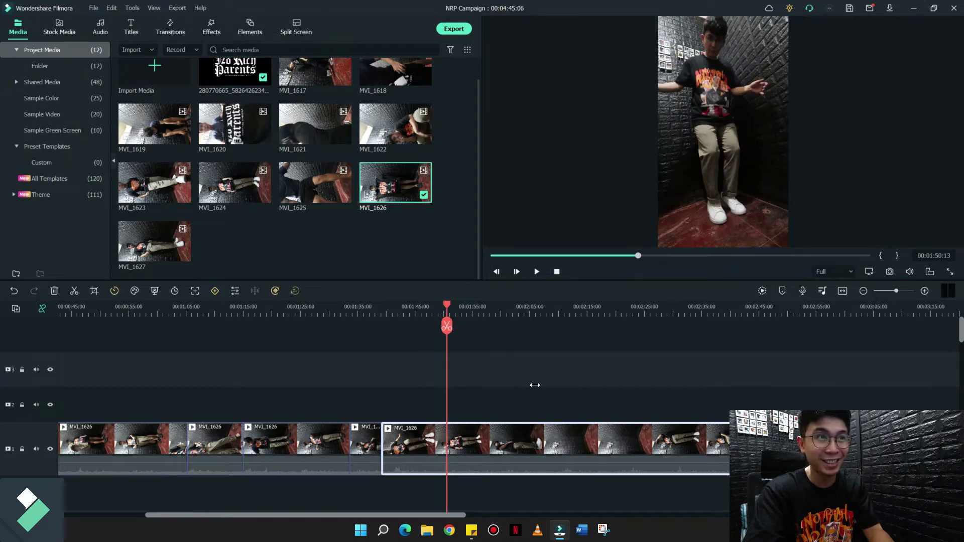
{"action": "key", "text": "space"}
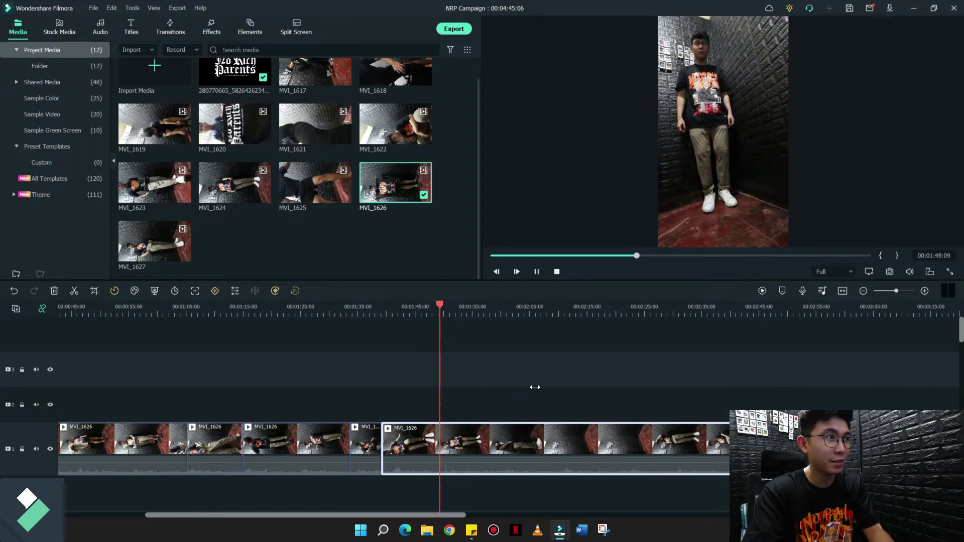
{"action": "key", "text": "space"}
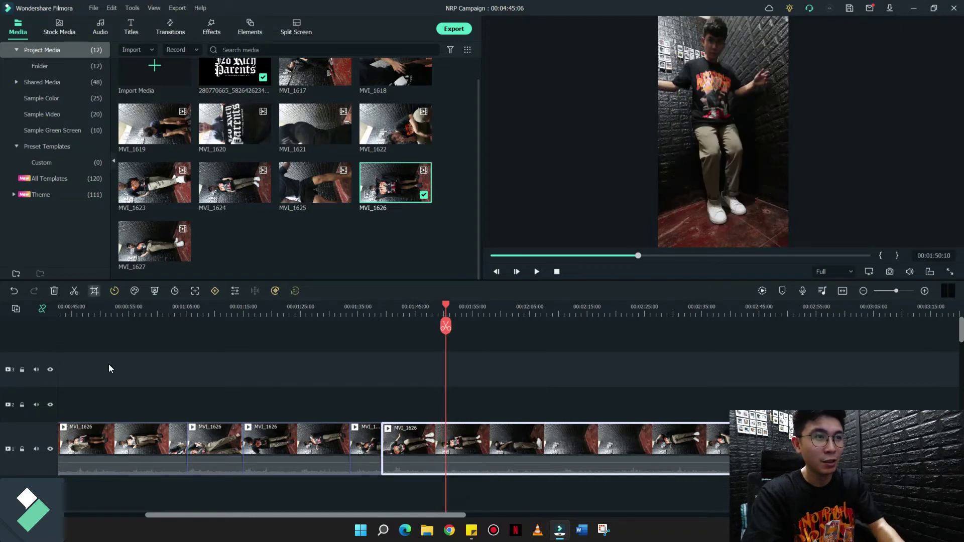
{"action": "left_click", "coordinate": [74, 291]}
{"action": "left_click", "coordinate": [413, 446]}
{"action": "key", "text": "Delete"}
{"action": "left_click_drag", "start_coordinate": [497, 446], "coordinate": [444, 447]}
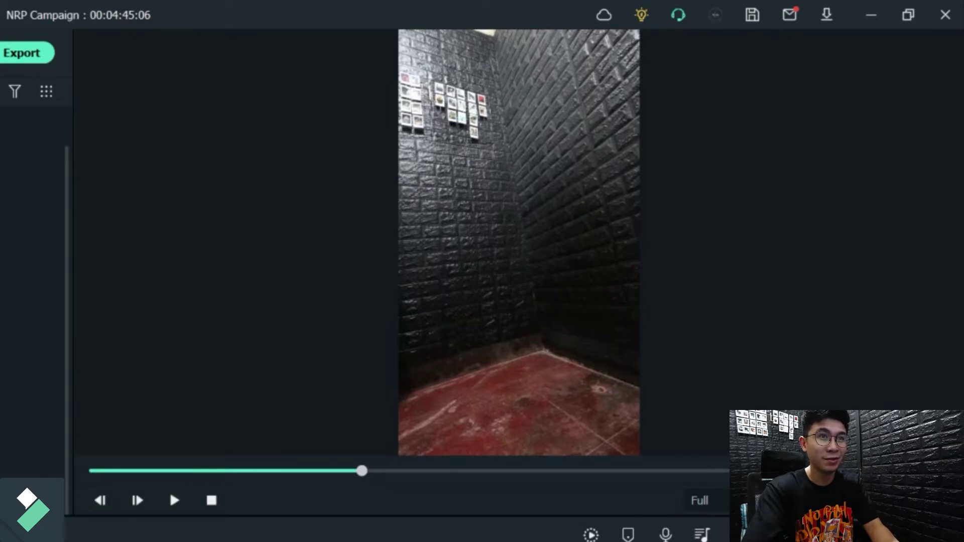
- Play back the transition between the two trimmed shoe shots and split the footage at 00:01:38:21
{"action": "key", "text": "space"}
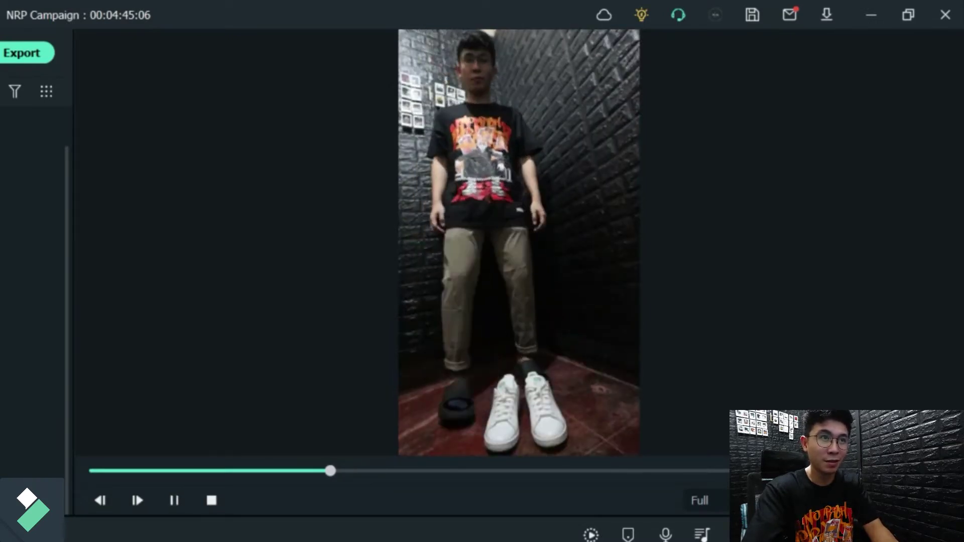
{"action": "key", "text": "space"}
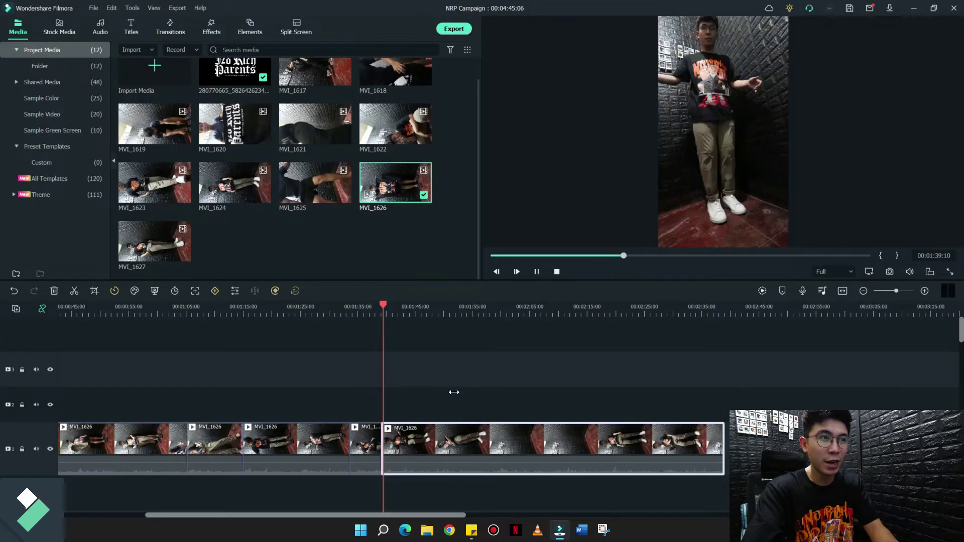
{"action": "key", "text": "space"}
{"action": "left_click_drag", "start_coordinate": [363, 314], "coordinate": [461, 314]}
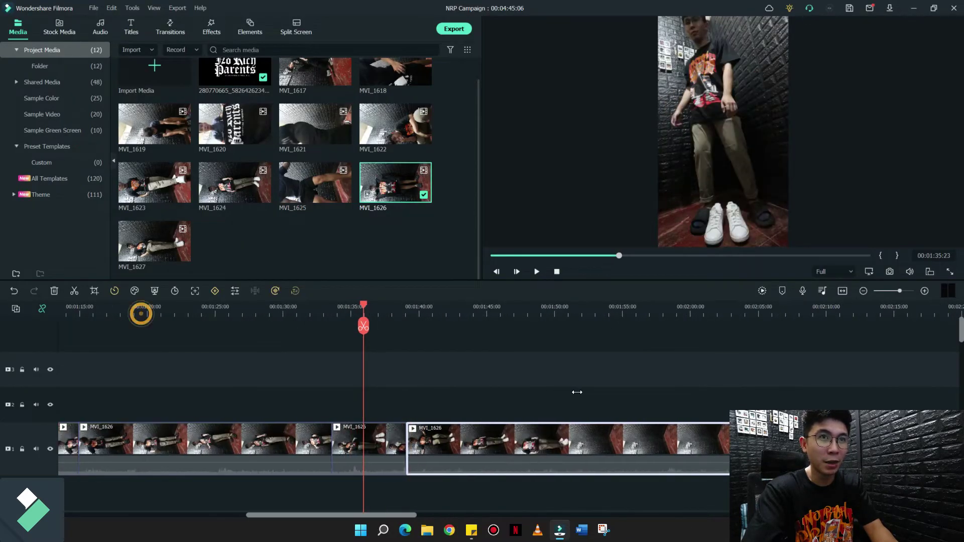
{"action": "key", "text": "space"}
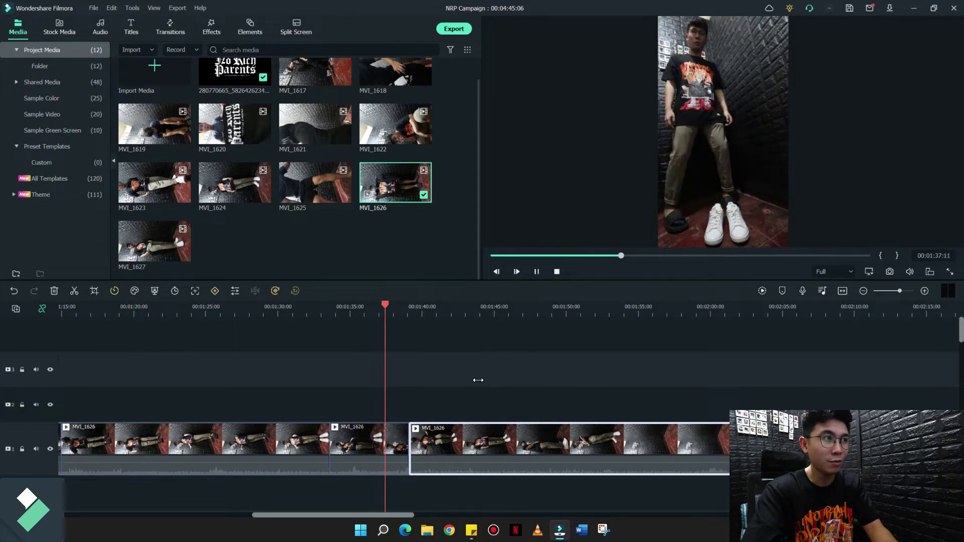
{"action": "key", "text": "space"}
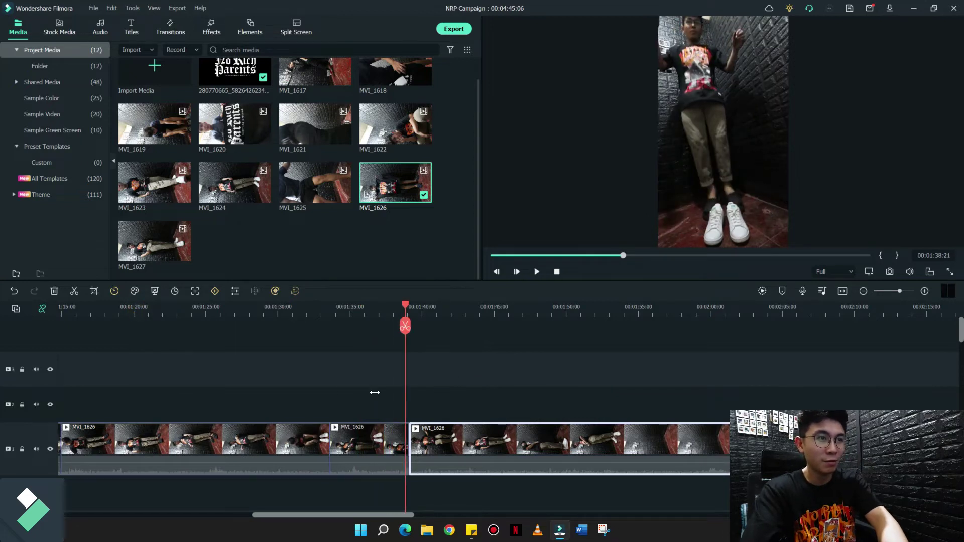
{"action": "left_click", "coordinate": [74, 291]}
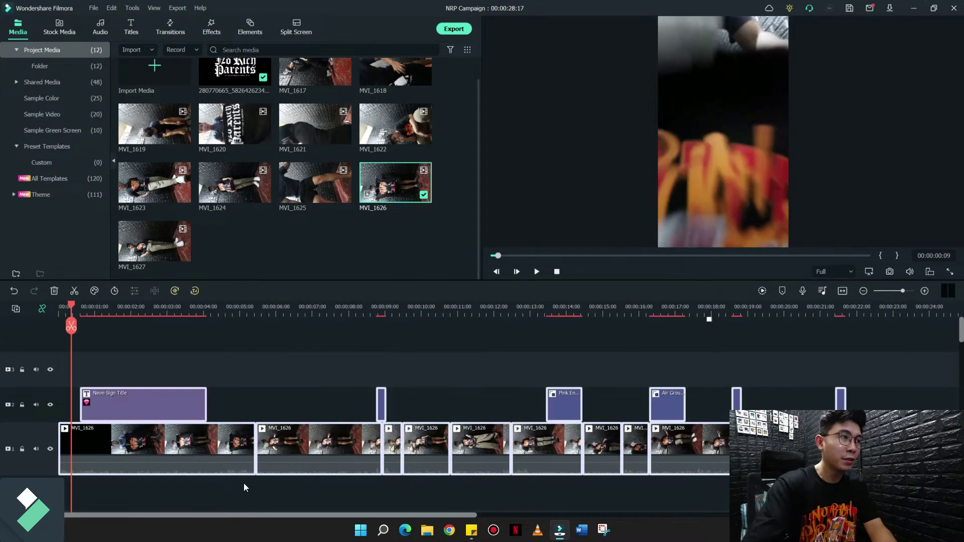
- Play back the opening of the edited timeline, including the Neon Sign Title
{"action": "key", "text": "space"}
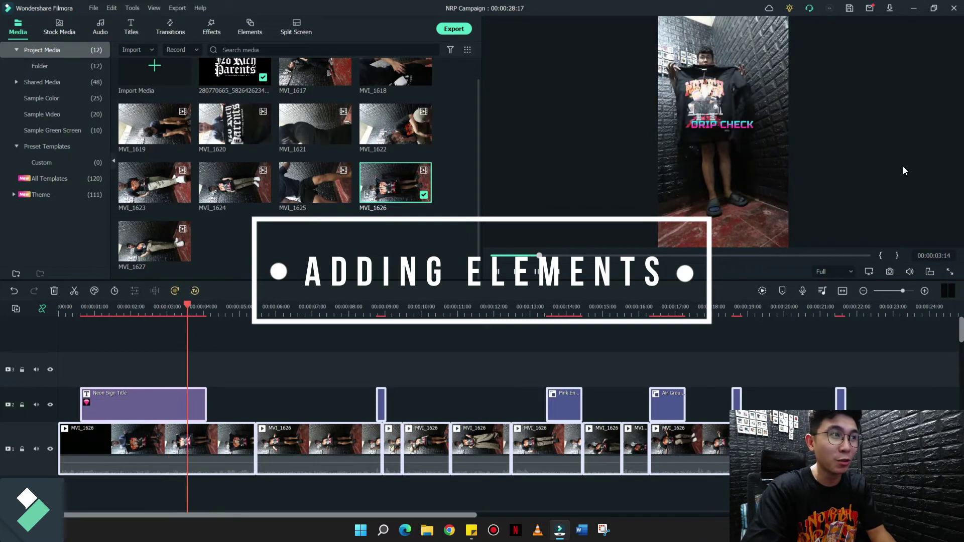
{"action": "key", "text": "space"}
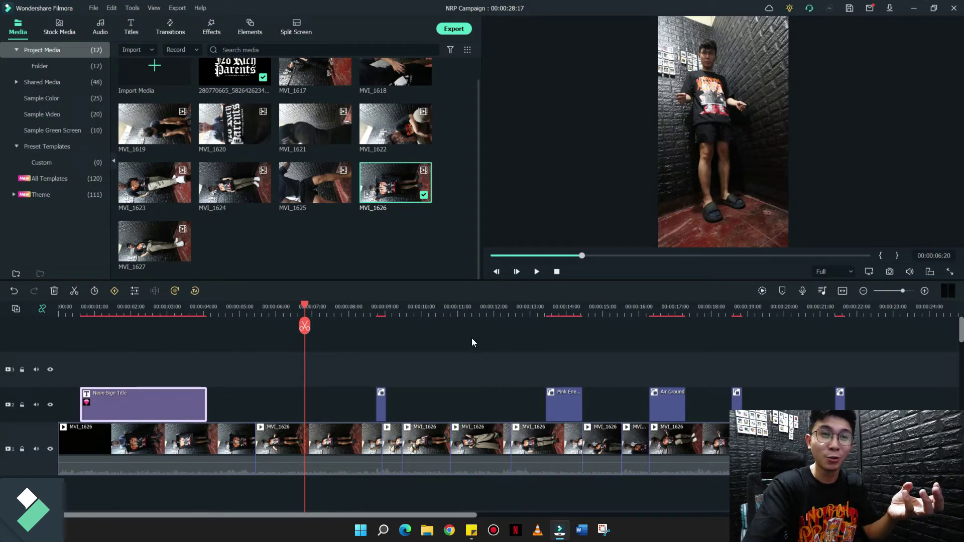
- Play back the footage around the short element clip near 00:00:09:00
{"action": "left_click", "coordinate": [365, 310]}
{"action": "left_click", "coordinate": [386, 310]}
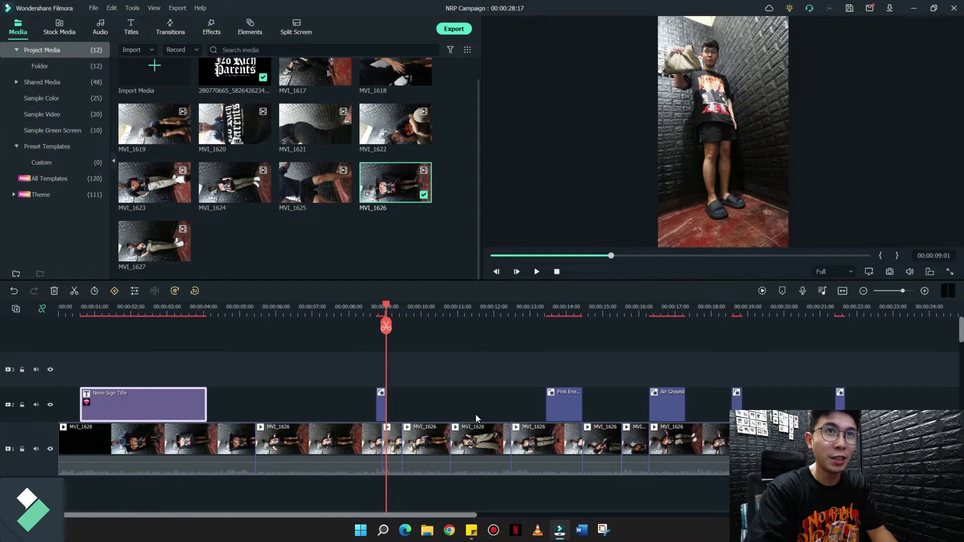
{"action": "left_click", "coordinate": [360, 308]}
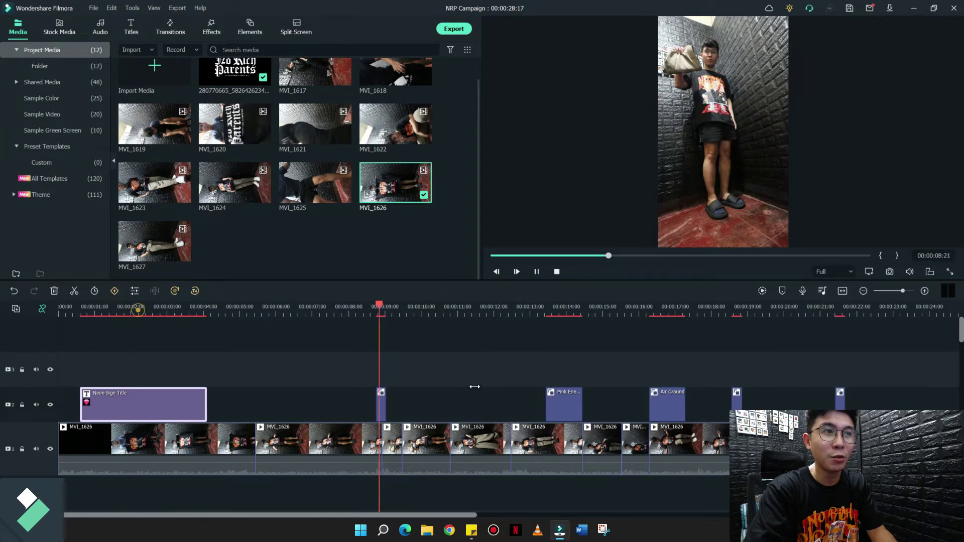
{"action": "key", "text": "space"}
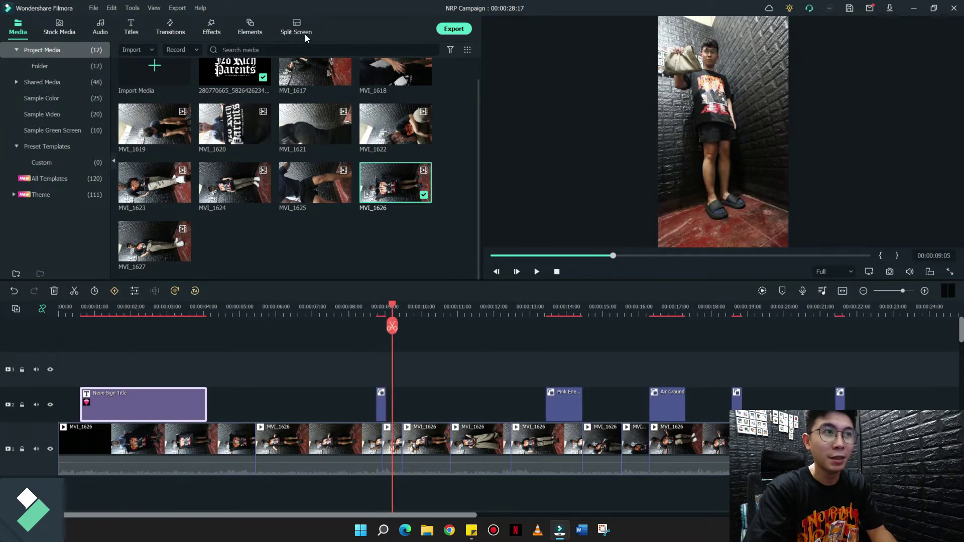
- Try placing Element Motion Shape 1 on the third track above the short element near 00:00:09:00, and delete that extra copy
{"action": "left_click", "coordinate": [381, 404]}
{"action": "left_click", "coordinate": [249, 27]}
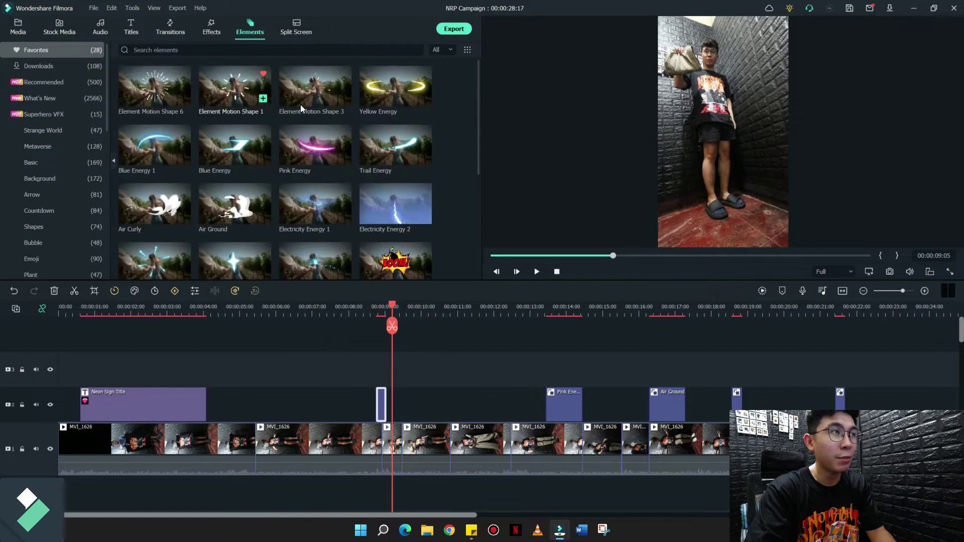
{"action": "left_click", "coordinate": [265, 106]}
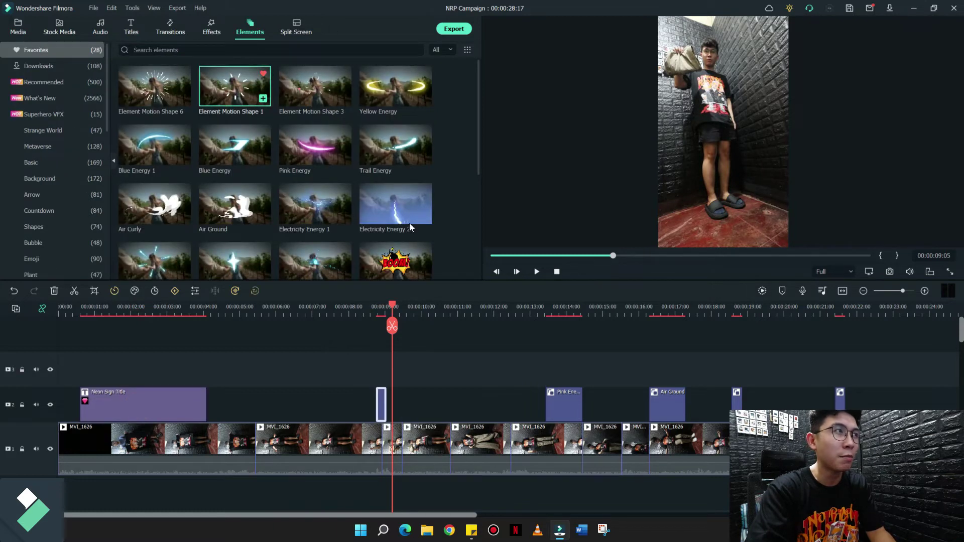
{"action": "left_click_drag", "start_coordinate": [265, 99], "coordinate": [471, 460]}
{"action": "left_click_drag", "start_coordinate": [412, 368], "coordinate": [386, 370]}
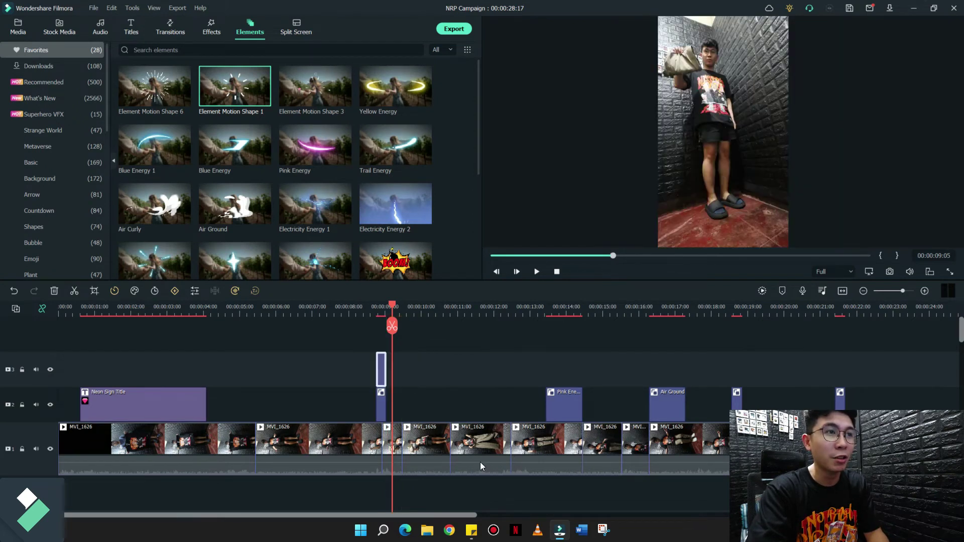
{"action": "key", "text": "Delete"}
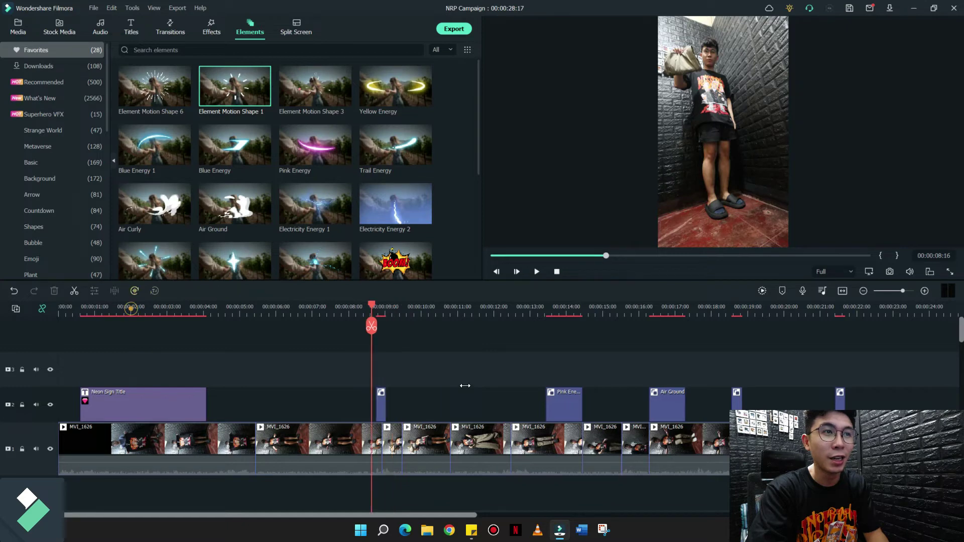
- Replay the moment the motion shape appears, step to frame 00:00:08:22 and select the element around the raised hand
{"action": "key", "text": "space"}
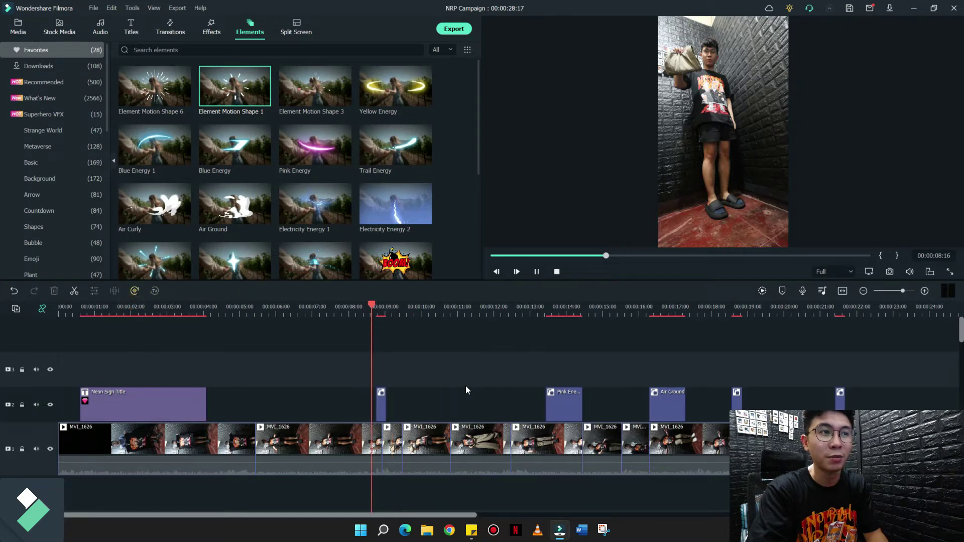
{"action": "key", "text": "space"}
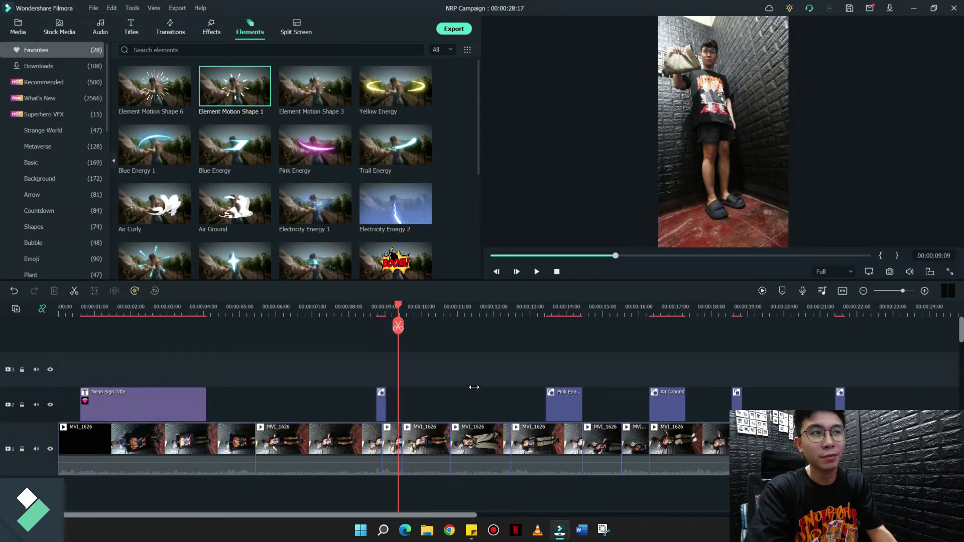
{"action": "key", "text": "Left"}
{"action": "key", "text": "Left"}
{"action": "key", "text": "Left"}
{"action": "key", "text": "Left"}
{"action": "key", "text": "Left"}
{"action": "key", "text": "Left"}
{"action": "key", "text": "Left"}
{"action": "key", "text": "Left"}
{"action": "key", "text": "Left"}
{"action": "key", "text": "Left"}
{"action": "key", "text": "Left"}
{"action": "key", "text": "Left"}
{"action": "key", "text": "Left"}
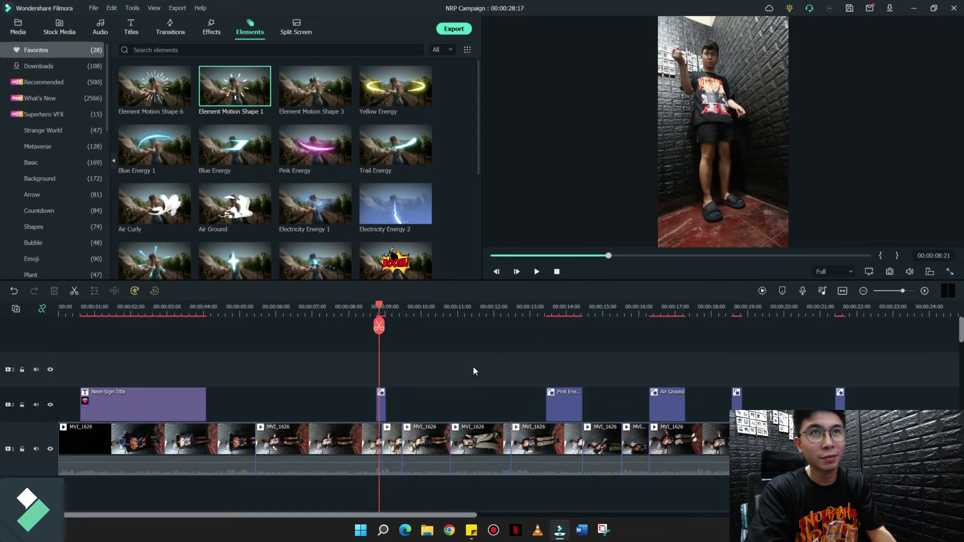
{"action": "key", "text": "Right"}
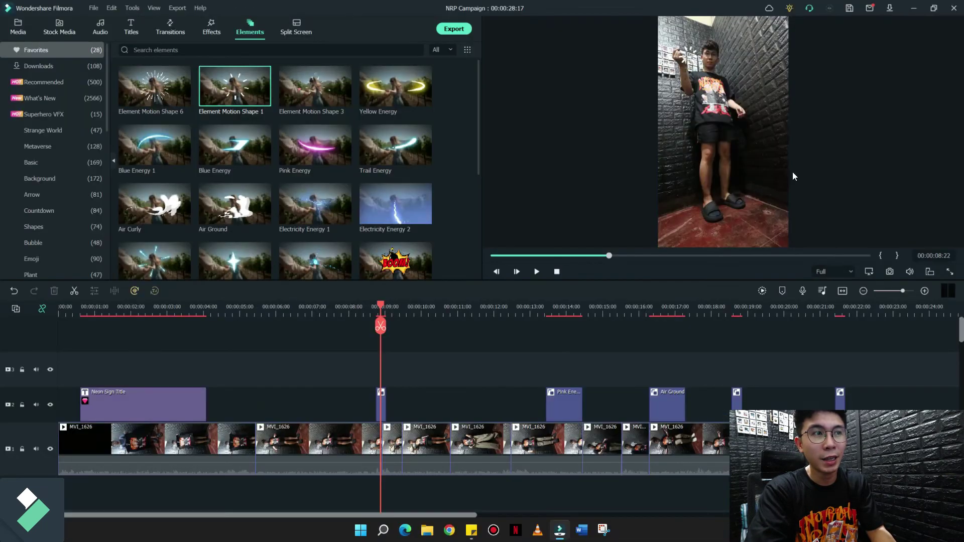
{"action": "left_click", "coordinate": [866, 80]}
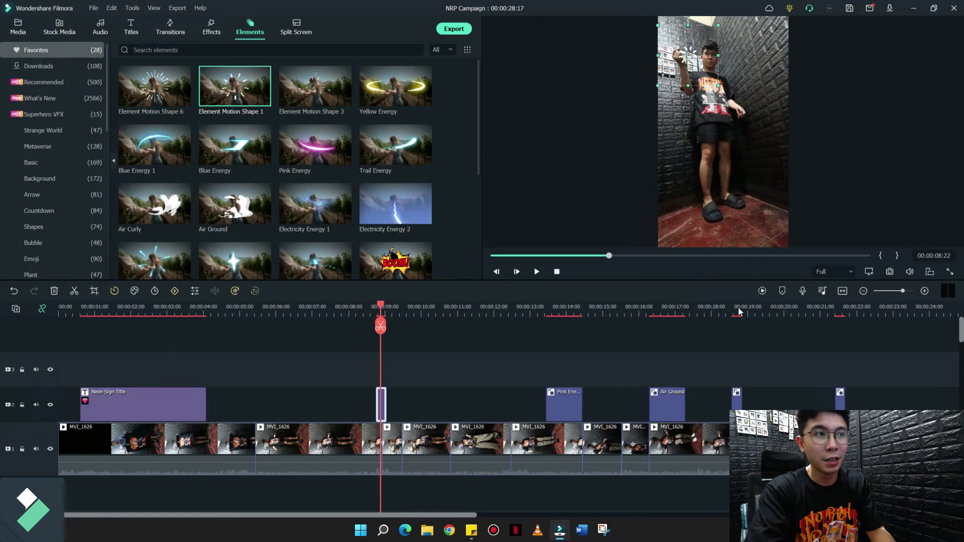
- Play back the footage leading into and through the Pink Energy element
{"action": "left_click", "coordinate": [540, 308]}
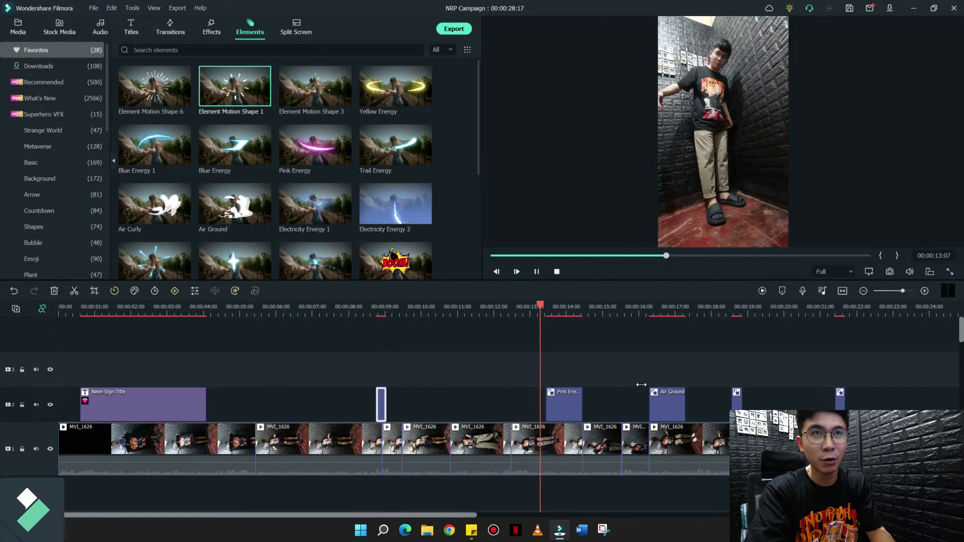
{"action": "left_click", "coordinate": [511, 308]}
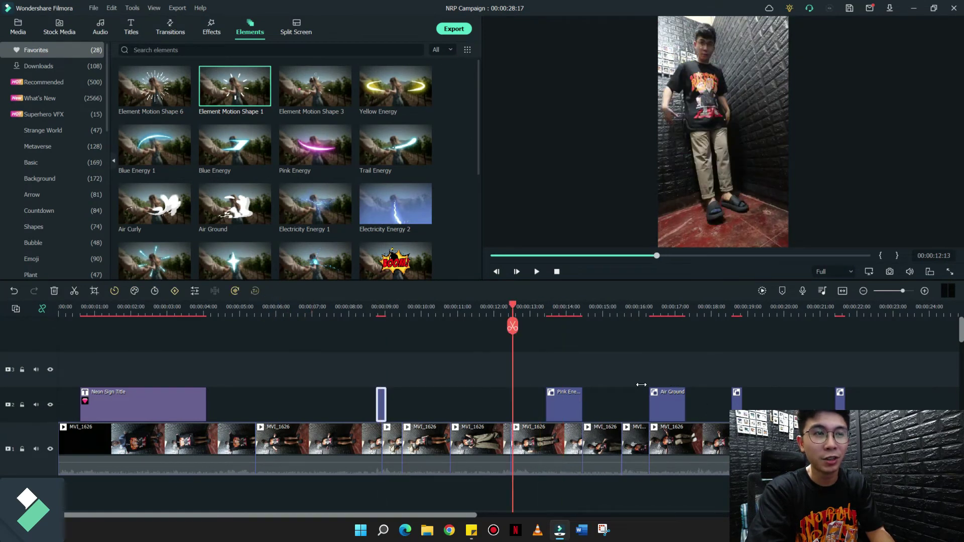
{"action": "key", "text": "space"}
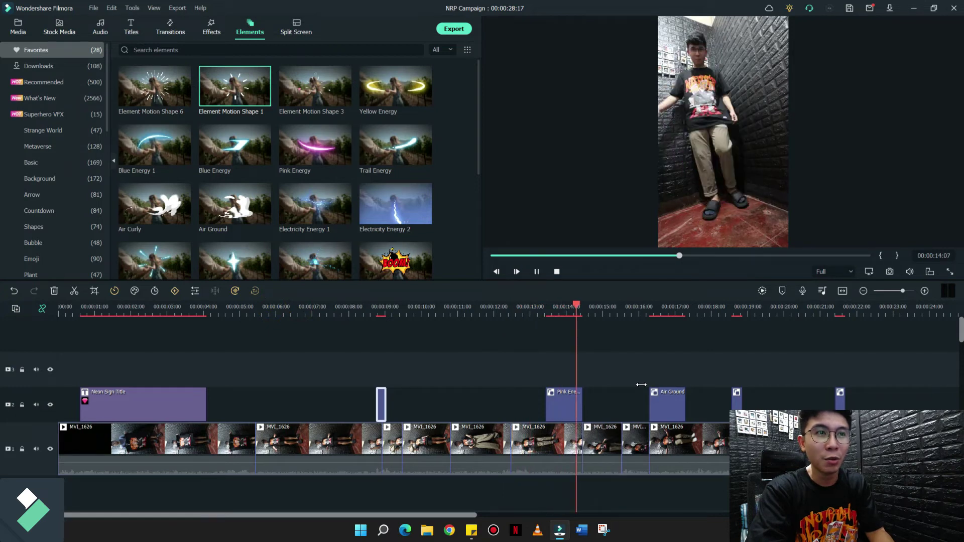
{"action": "key", "text": "space"}
{"action": "left_click_drag", "start_coordinate": [687, 384], "coordinate": [706, 377]}
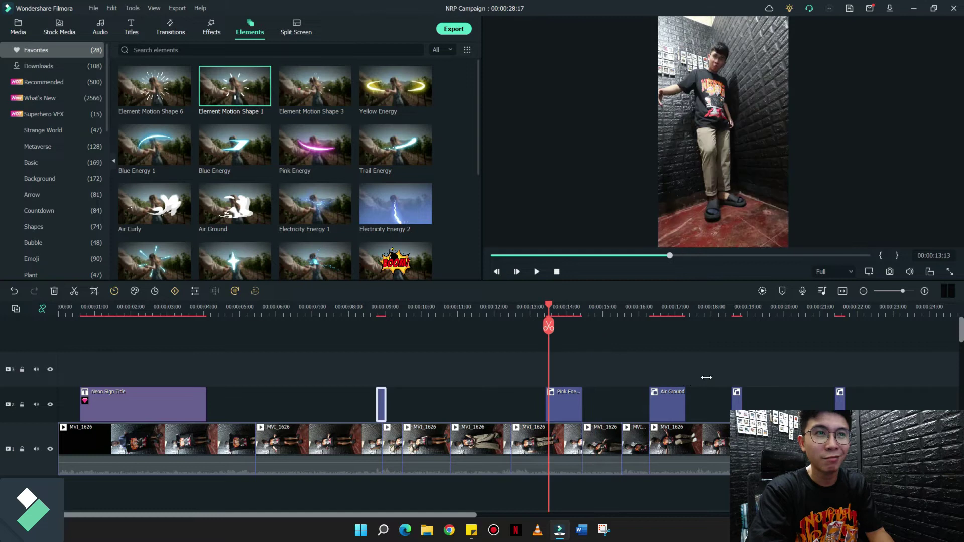
{"action": "key", "text": "space"}
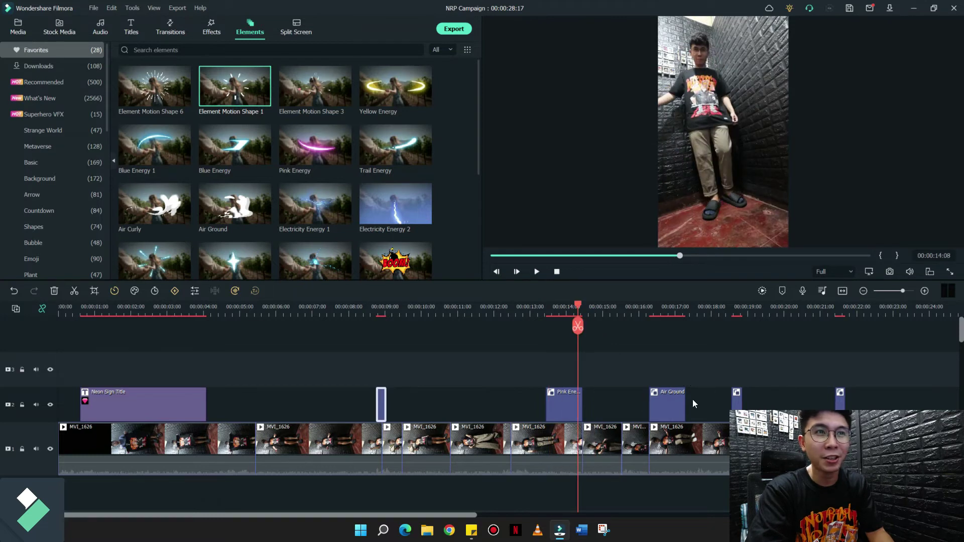
- Select the Pink Energy element and show it over the trousers at 00:00:13:23
{"action": "left_click", "coordinate": [556, 308]}
{"action": "left_click", "coordinate": [555, 395]}
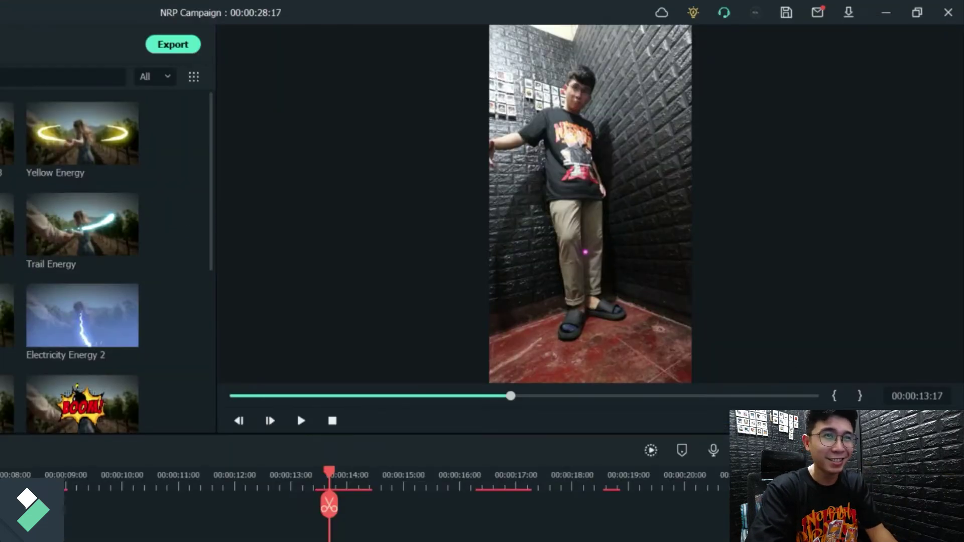
{"action": "key", "text": "space"}
{"action": "left_click_drag", "start_coordinate": [818, 316], "coordinate": [818, 305]}
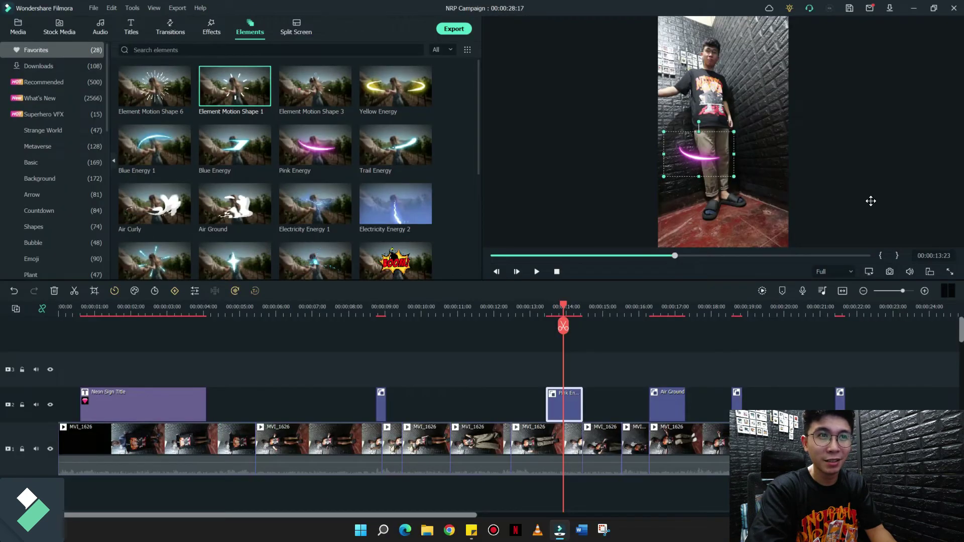
{"action": "double_click", "coordinate": [869, 204]}
{"action": "key", "text": "Return"}
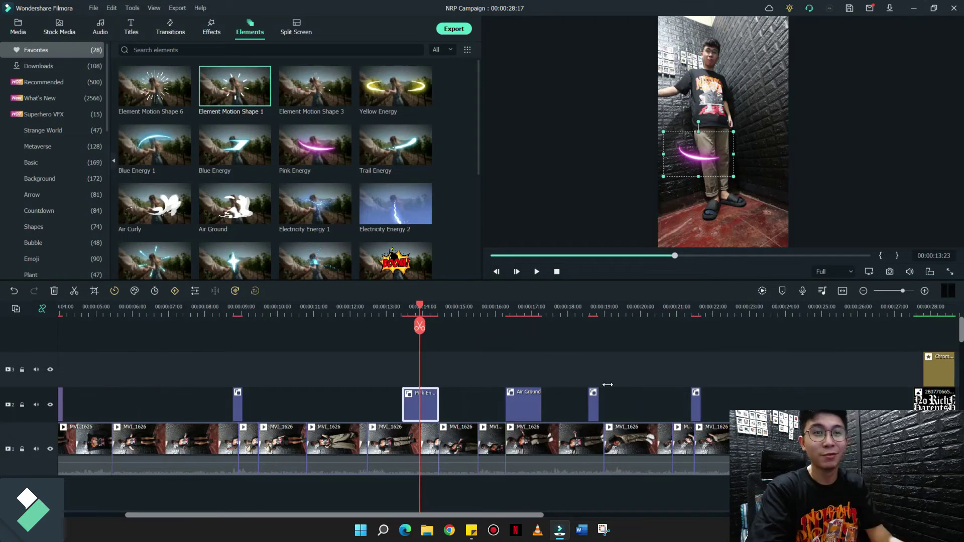
- Play back the white-shoe shot with the Air Ground element
{"action": "key", "text": "space"}
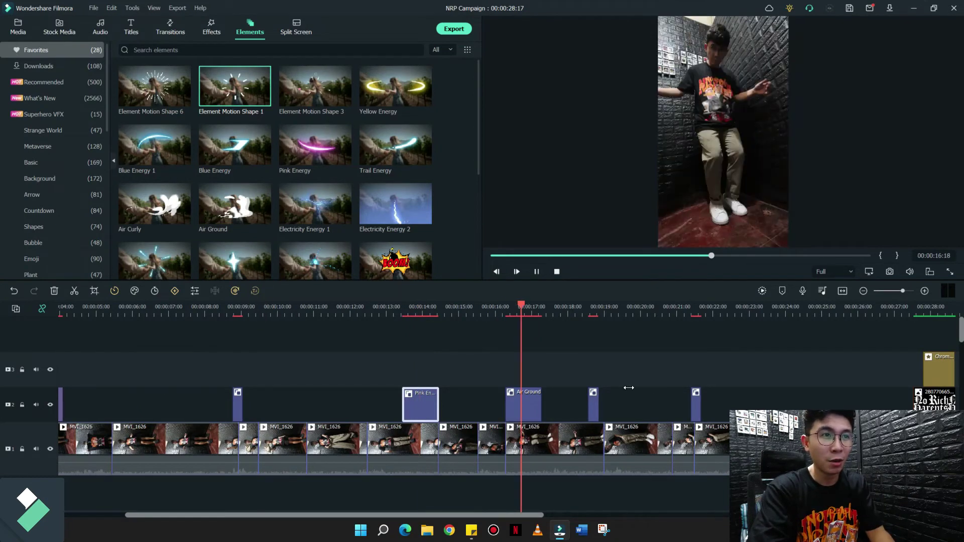
{"action": "key", "text": "space"}
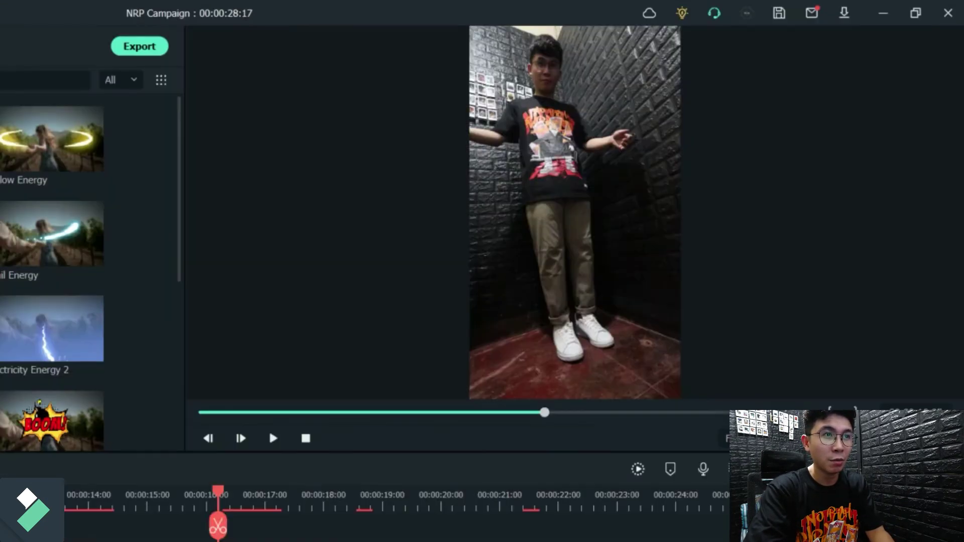
{"action": "left_click", "coordinate": [271, 434]}
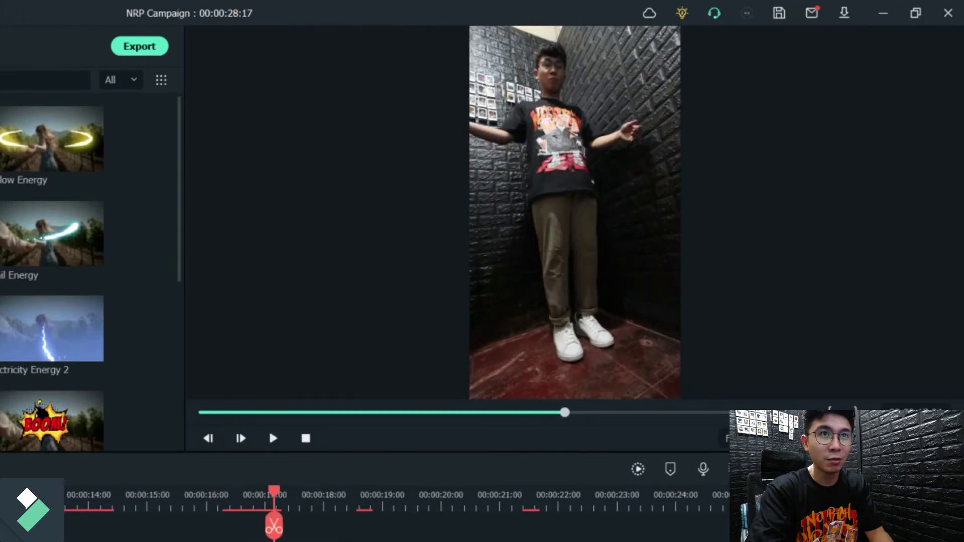
{"action": "left_click", "coordinate": [269, 429]}
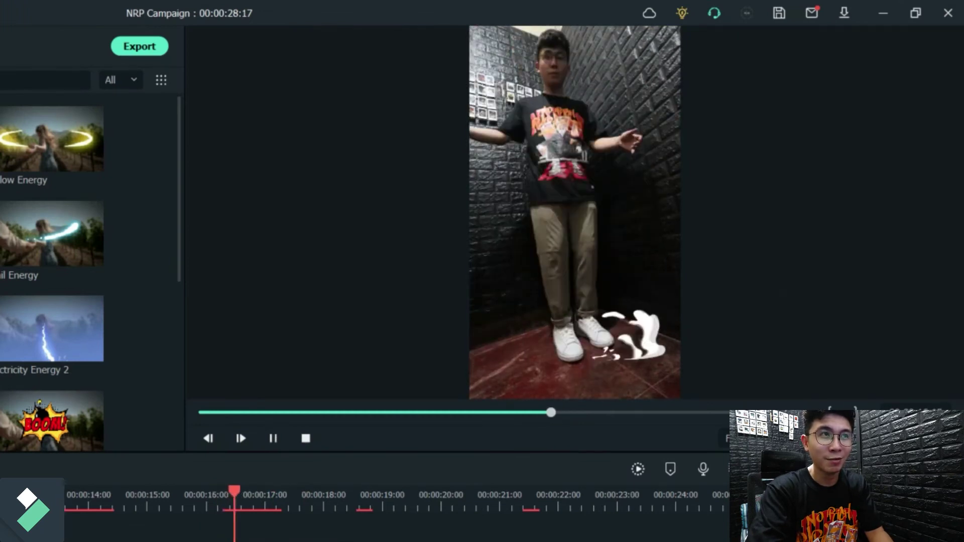
- Step to frame 00:00:16:15 and select the Air Ground element beside the shoes
{"action": "key", "text": "Left"}
{"action": "key", "text": "Left"}
{"action": "key", "text": "Left"}
{"action": "key", "text": "Left"}
{"action": "key", "text": "Left"}
{"action": "key", "text": "Left"}
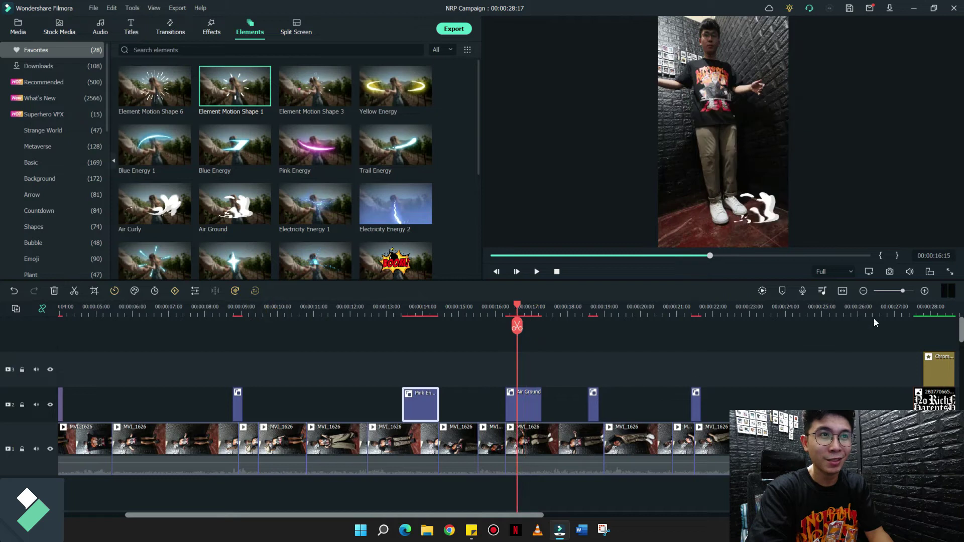
{"action": "left_click", "coordinate": [766, 213]}
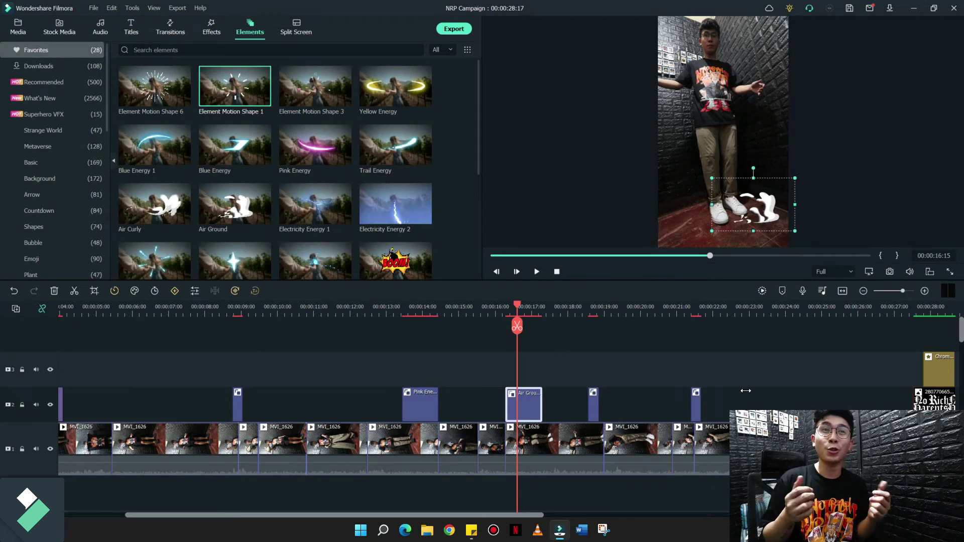
- Play back the closing No Rich Parents logo with its overlay effect and select the effect clip above the logo
{"action": "left_click", "coordinate": [591, 311]}
{"action": "left_click_drag", "start_coordinate": [131, 514], "coordinate": [257, 514]}
{"action": "left_click", "coordinate": [662, 311]}
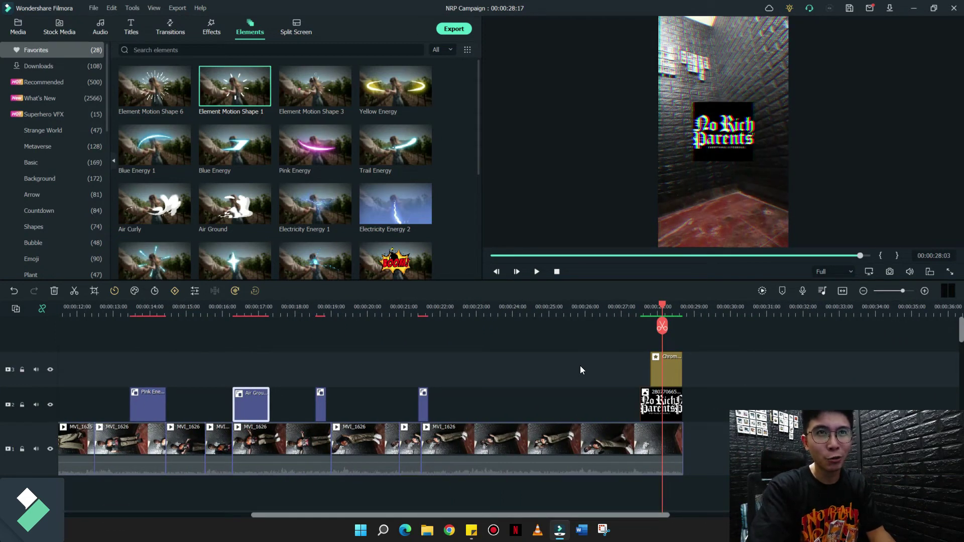
{"action": "key", "text": "space"}
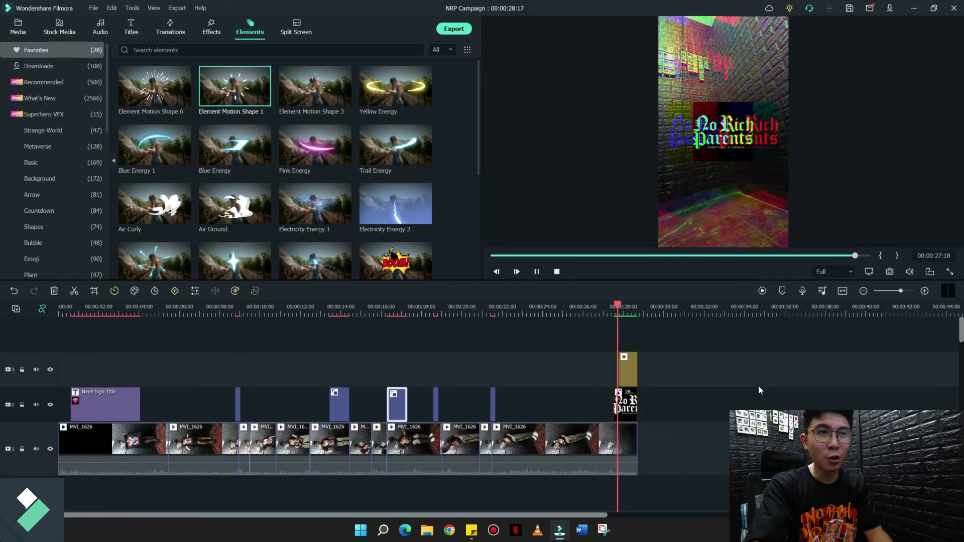
{"action": "key", "text": "space"}
{"action": "left_click", "coordinate": [627, 369]}
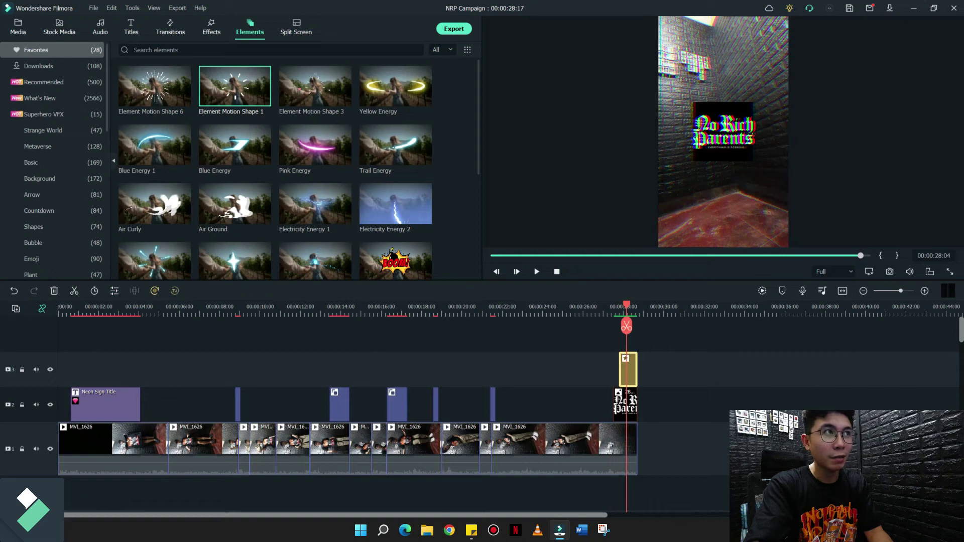